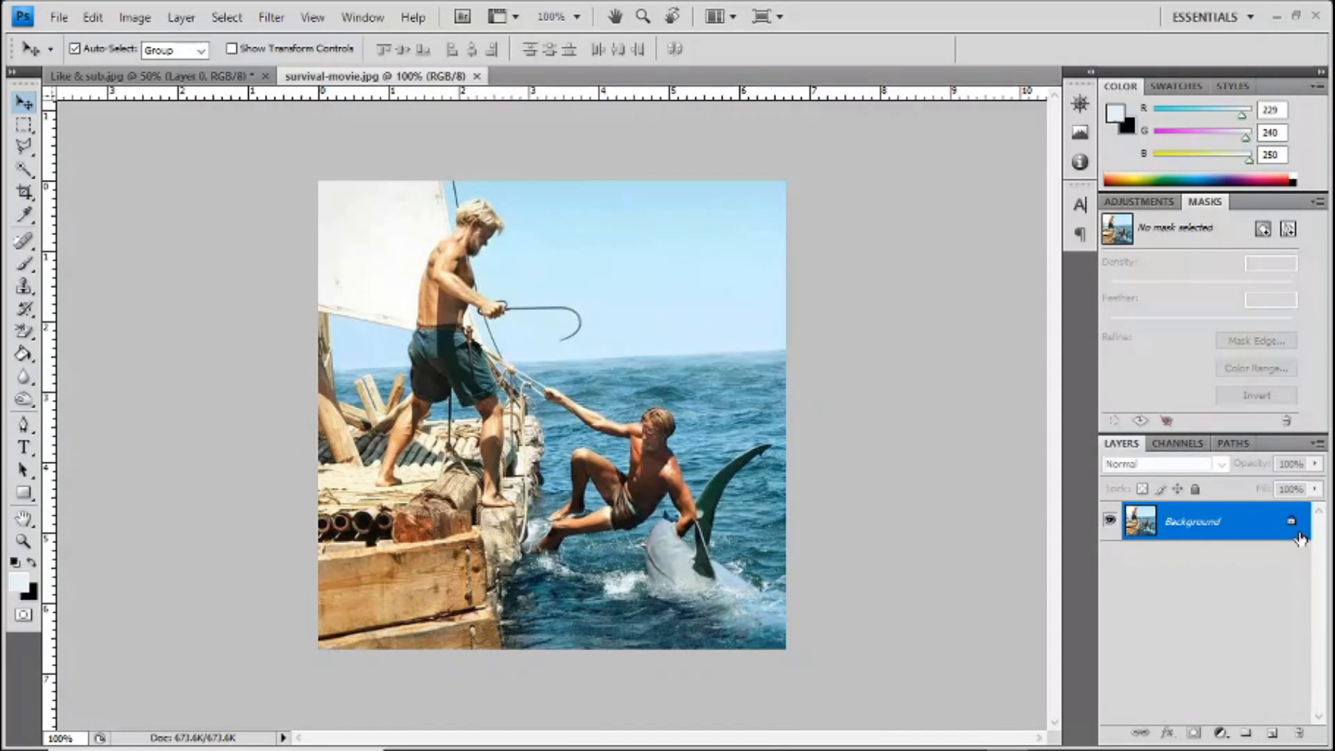
Step: Convert the locked Background into an editable layer named Layer 0
double_click(1289, 526)
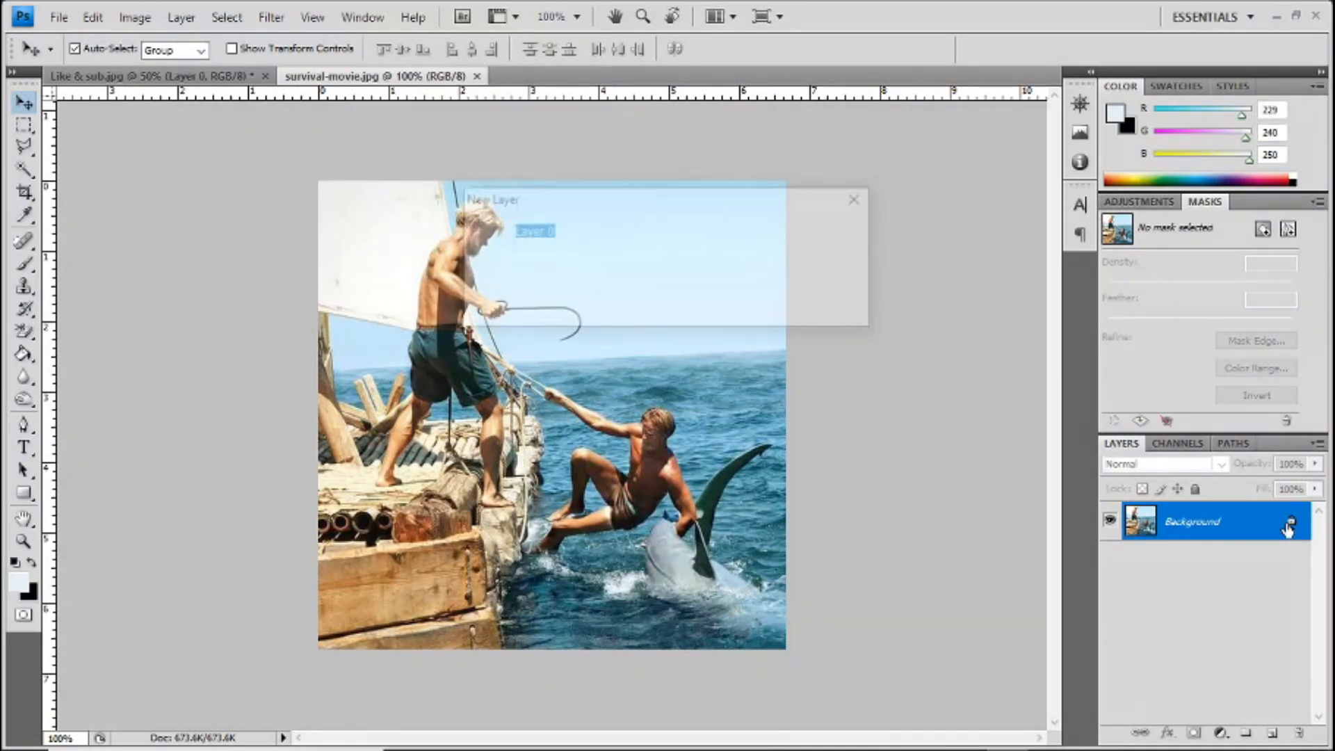
click(830, 232)
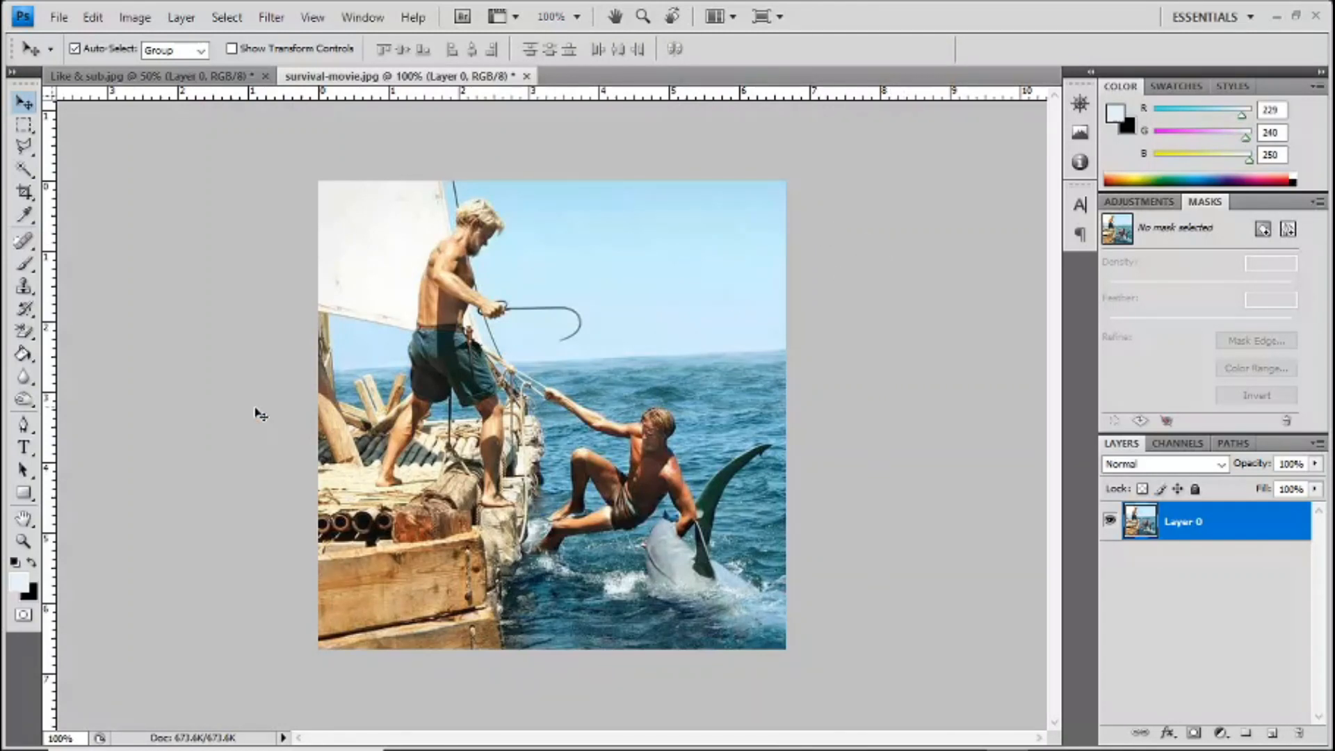
Step: Add a text box in the sky reading "SURVIVAL" and widen it slightly past the image's right edge
click(25, 447)
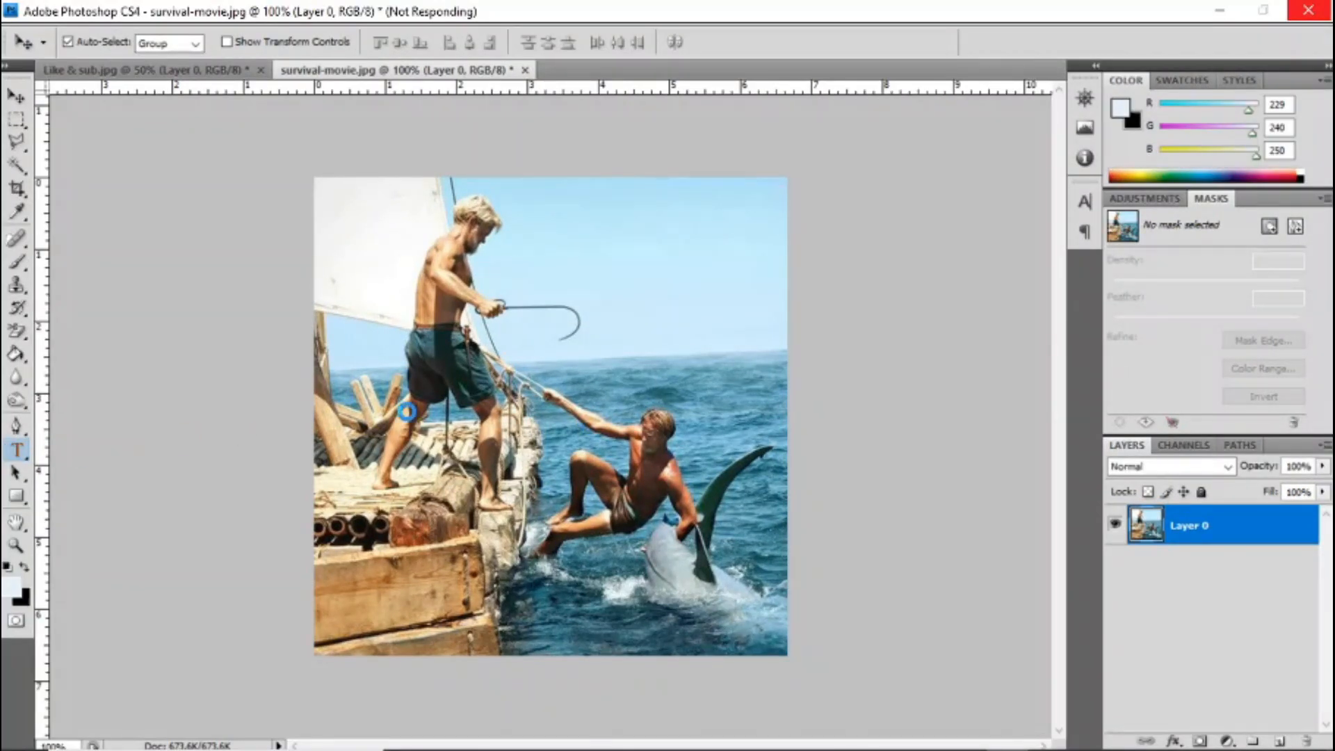
drag(519, 217, 735, 299)
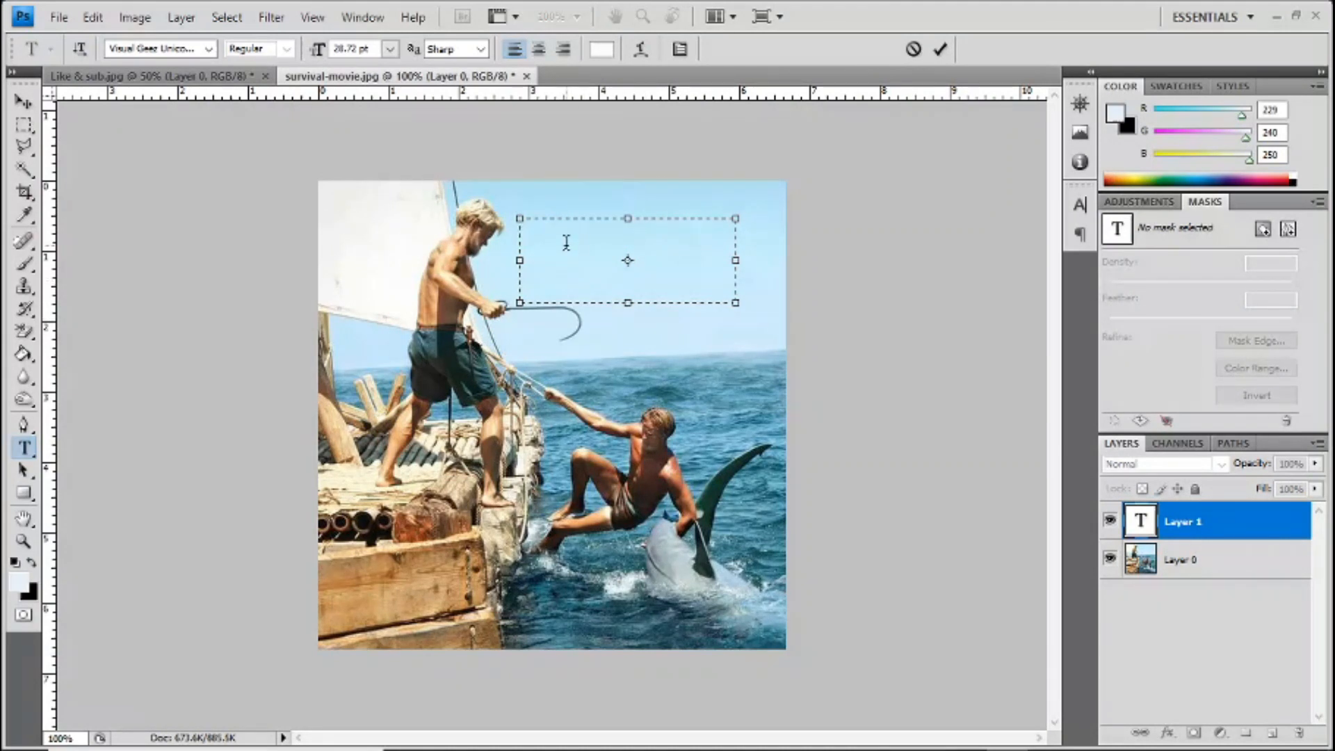
text(S)
text(u)
text(RVIV)
text(ALAL)
key(BackSpace)
key(BackSpace)
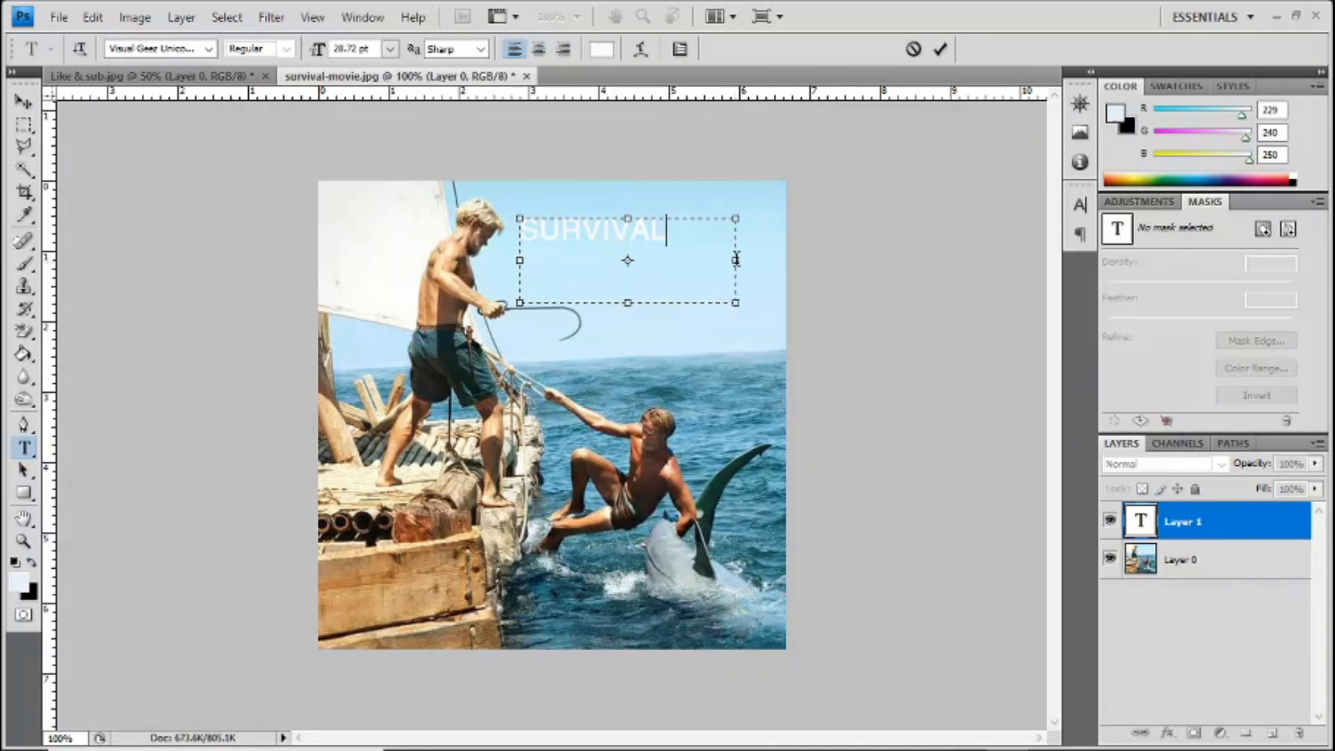
drag(738, 261, 679, 259)
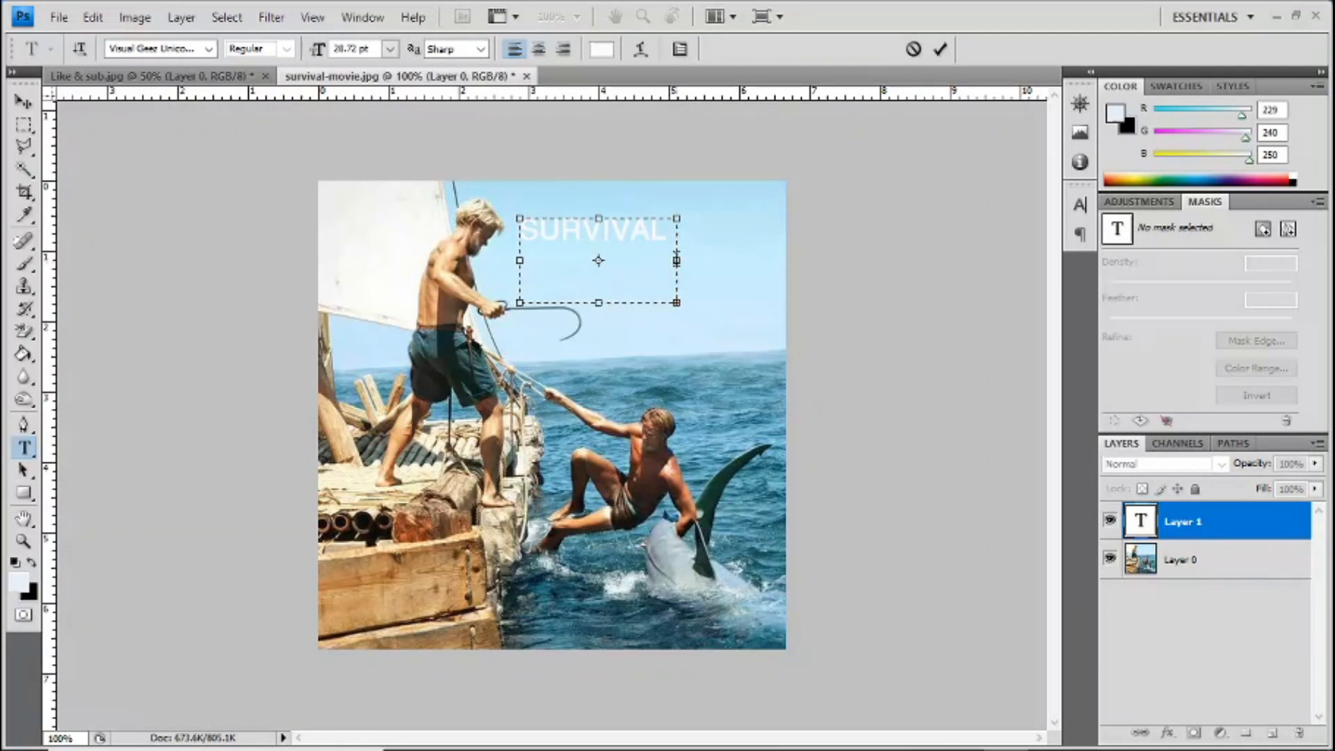
drag(678, 261, 808, 261)
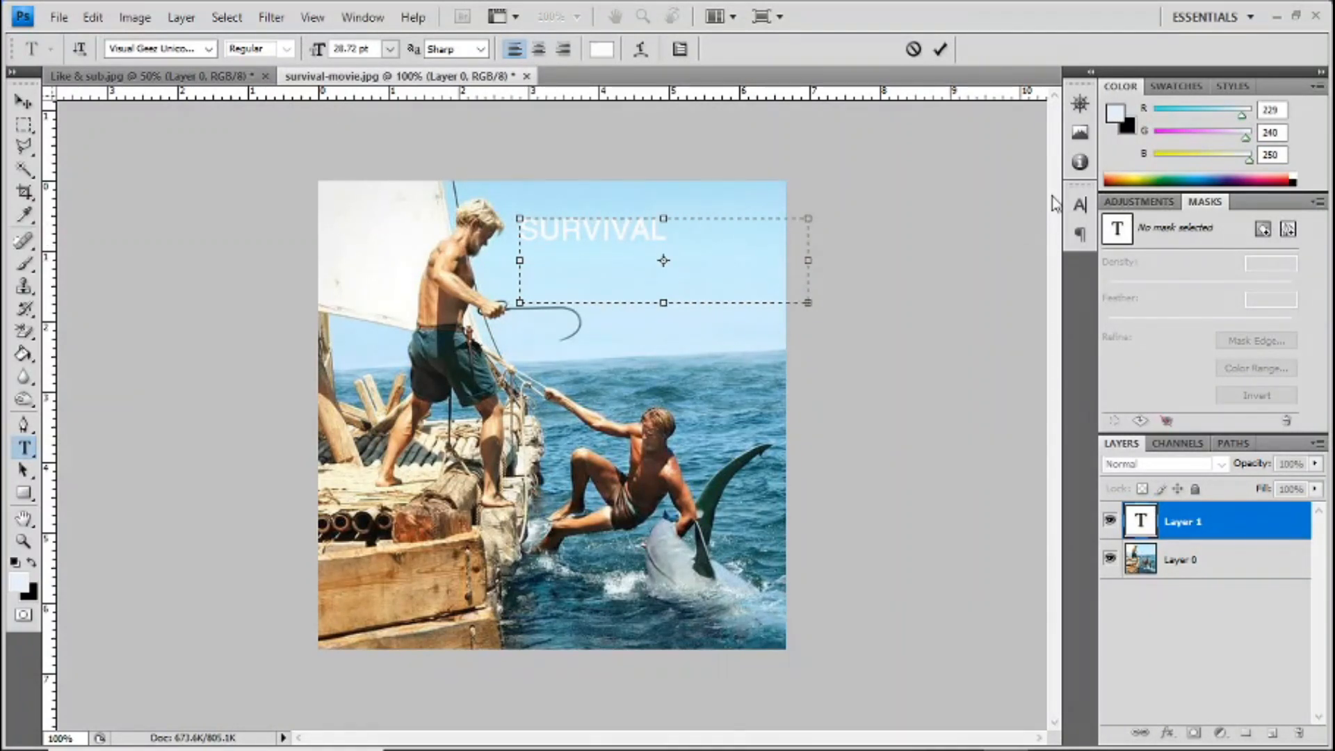
Step: Set the font size of the SURVIVAL text to 14 pt in the character settings
click(1079, 212)
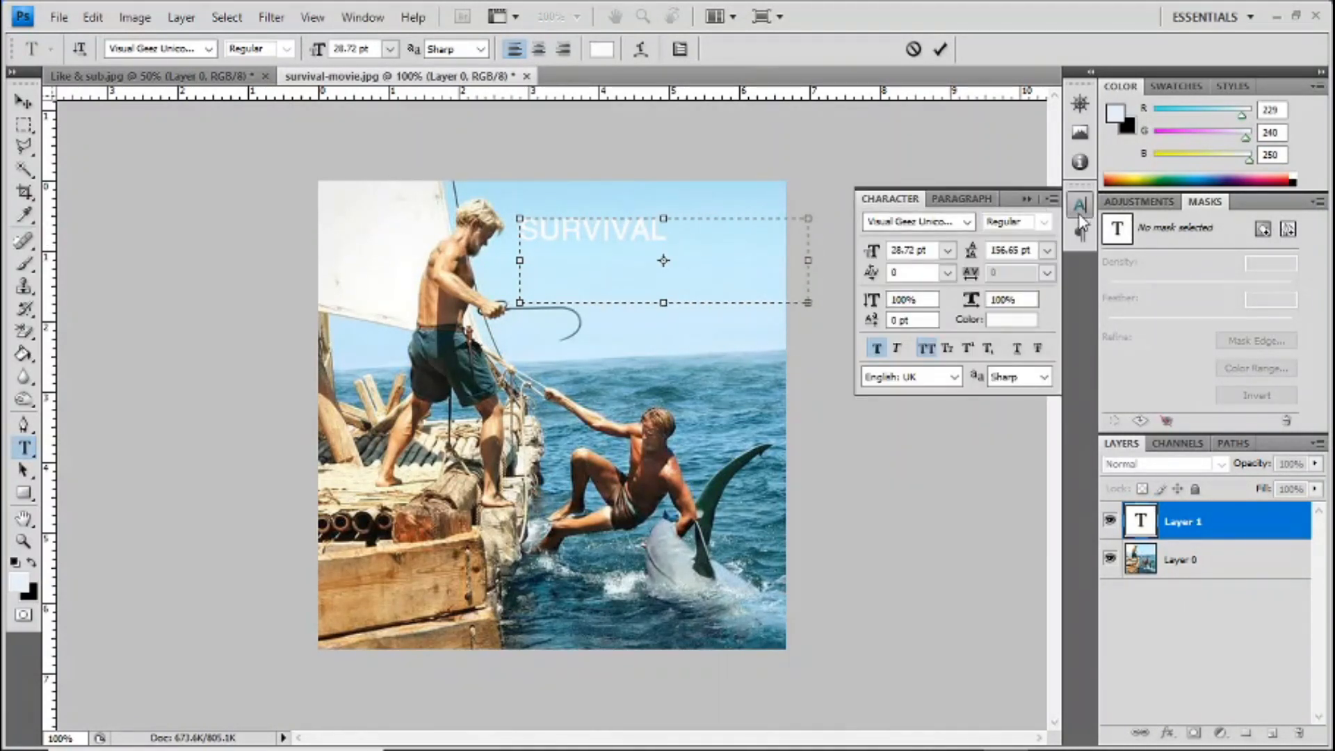
click(688, 250)
key(ctrl+a)
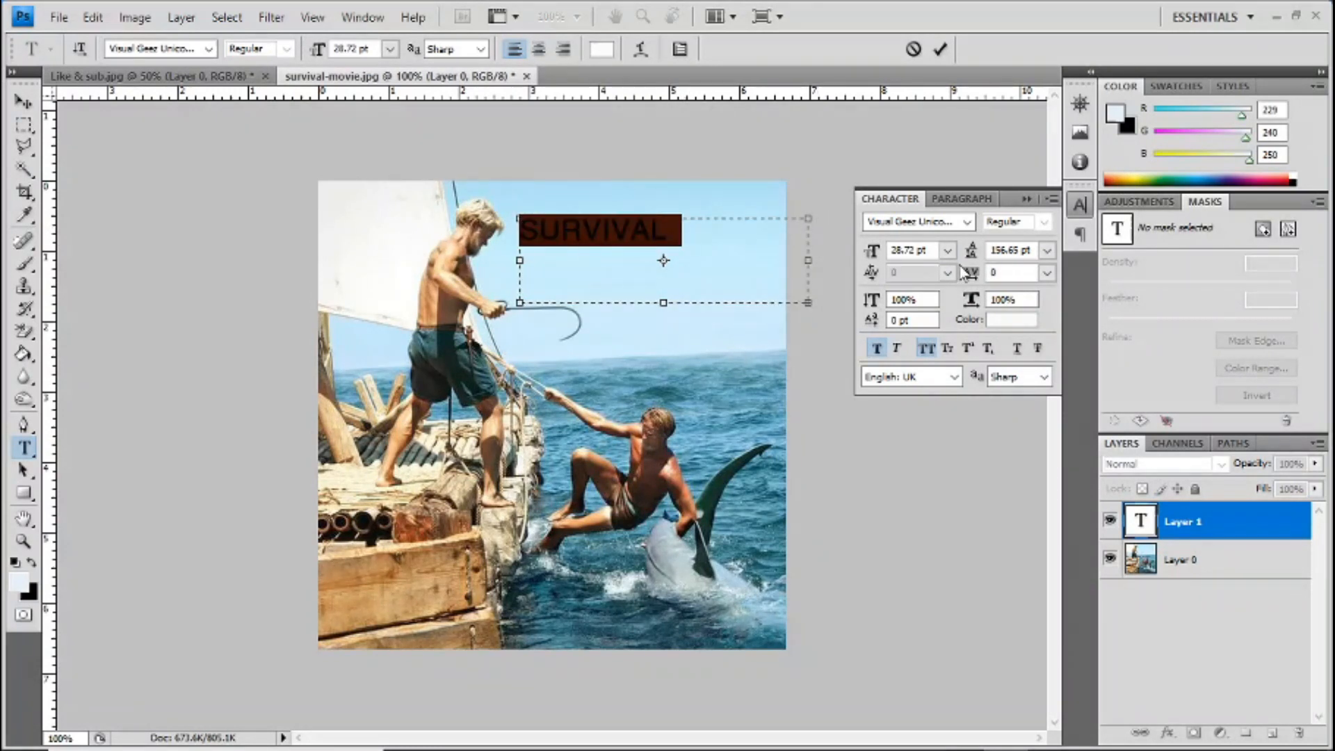
click(948, 252)
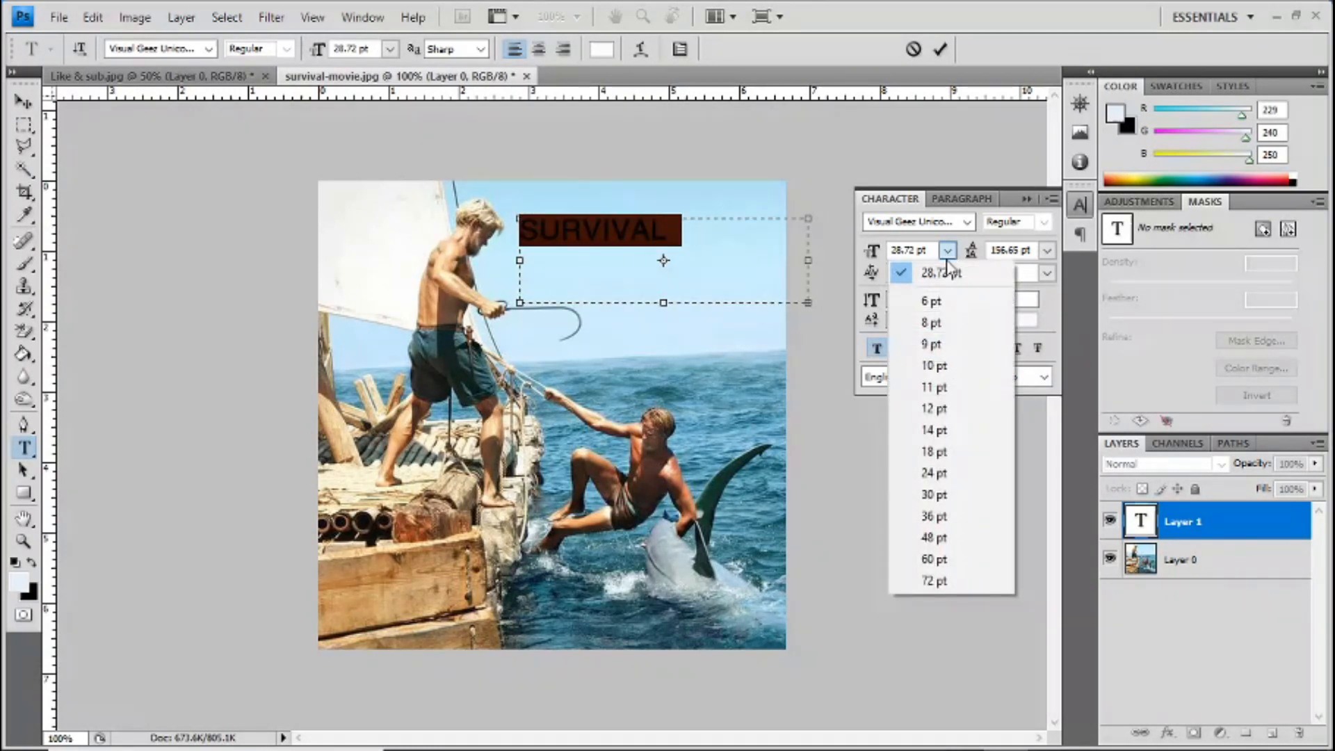
click(950, 420)
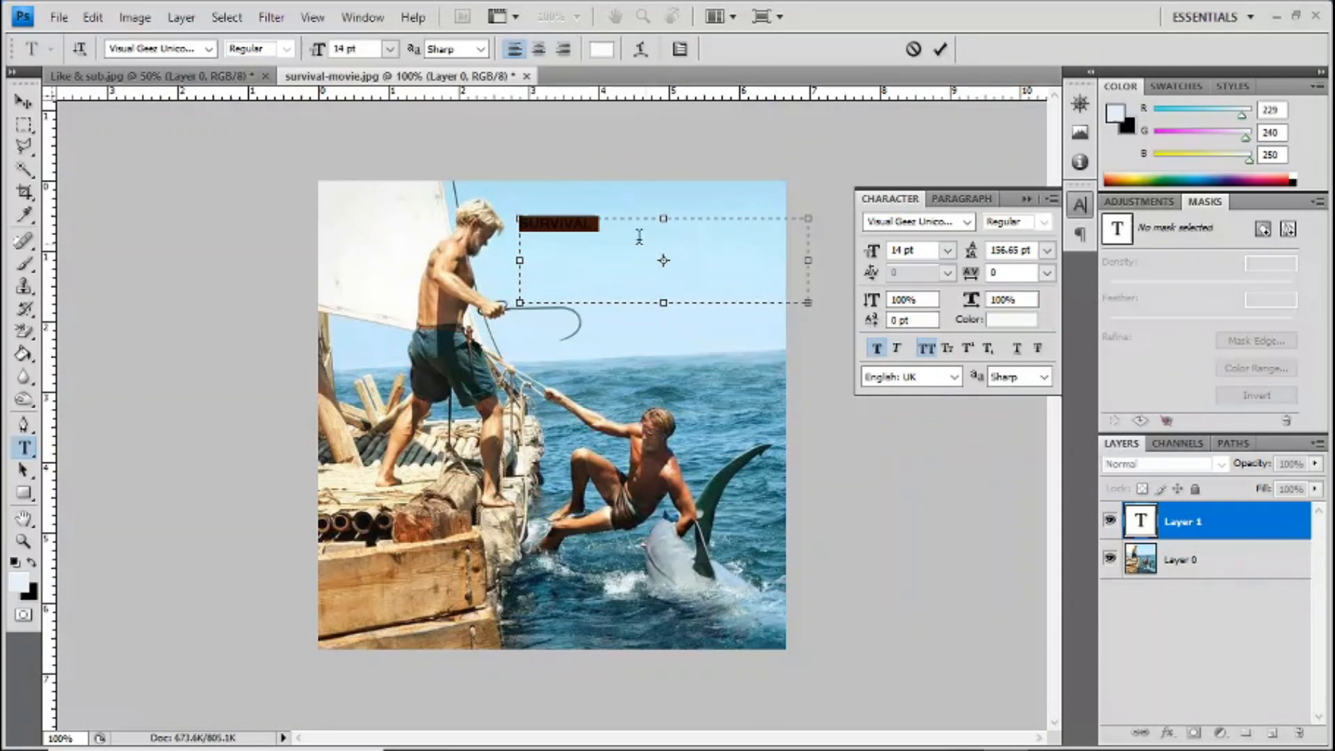
click(637, 224)
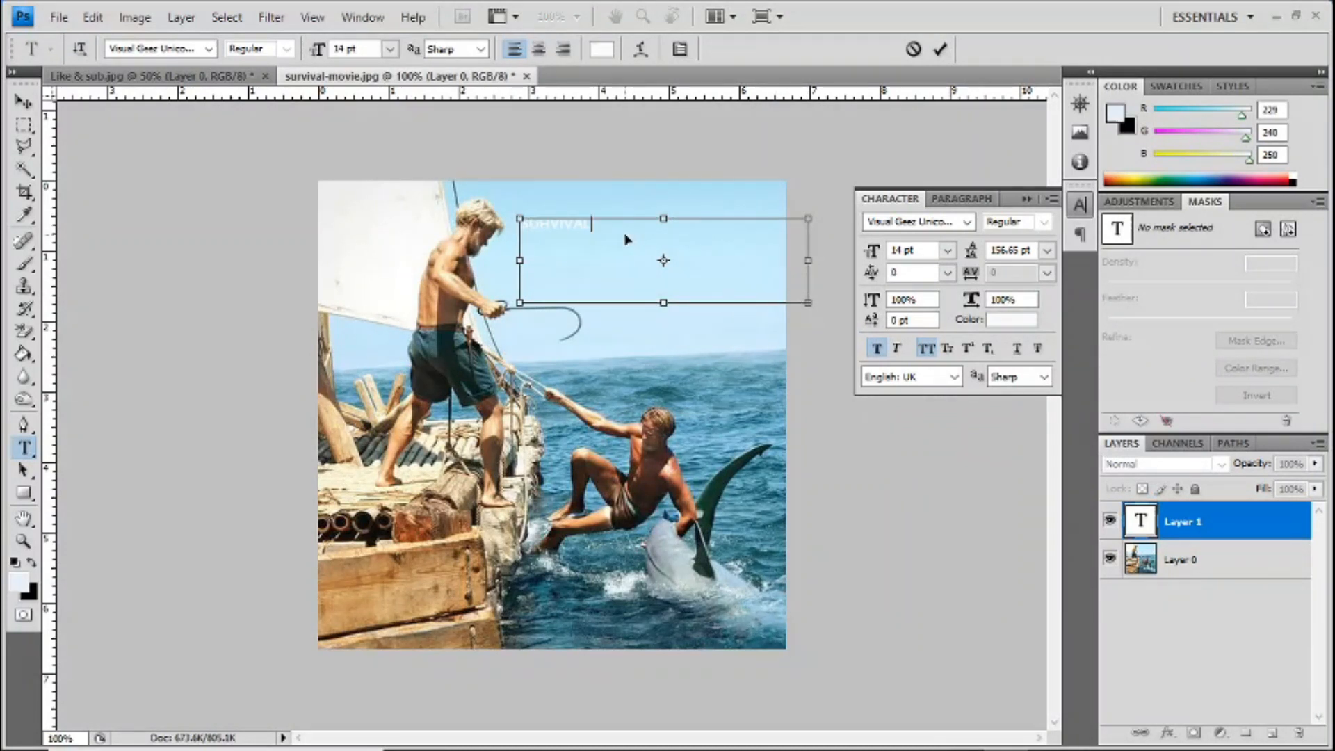
Step: Paste the Amharic phrase "በሂወት መቆየት" after SURVIVAL and set all the text to 30 pt
text(ህይወት መቆየት መትረፍ)
drag(754, 224, 518, 224)
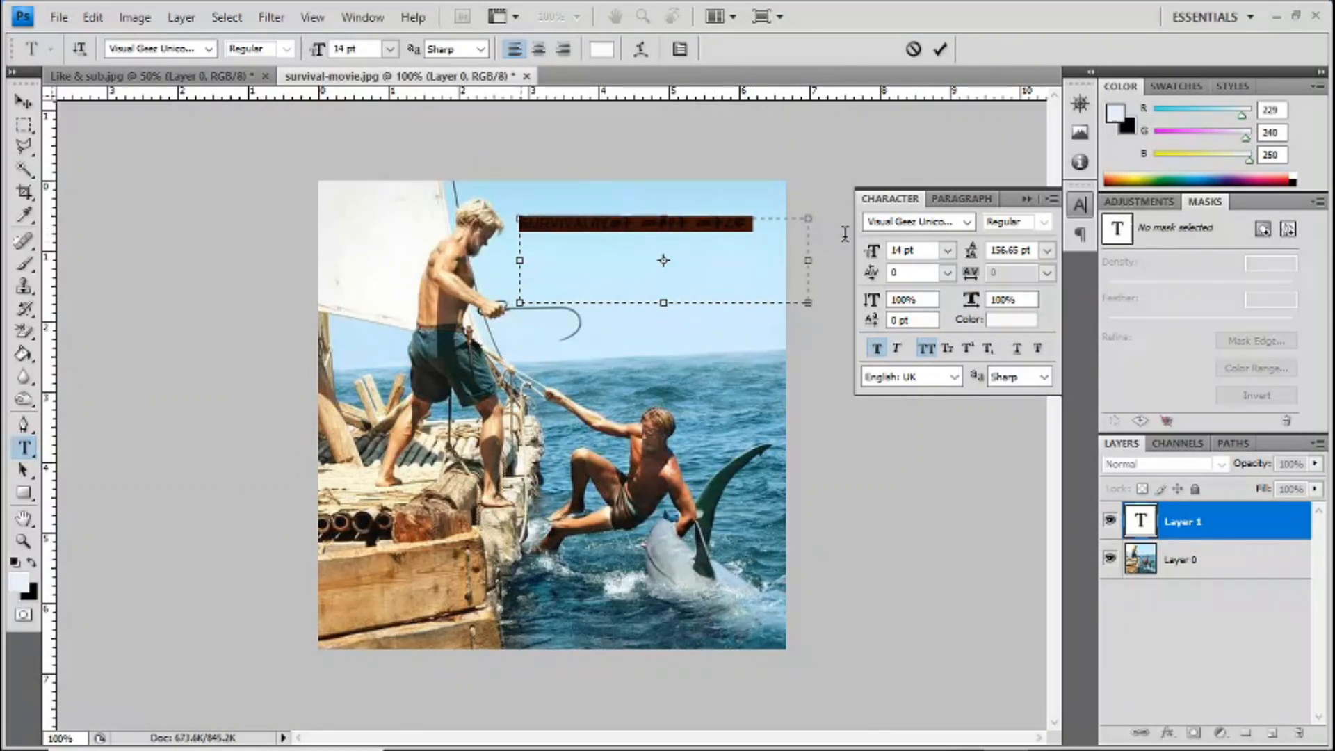
click(948, 251)
click(935, 494)
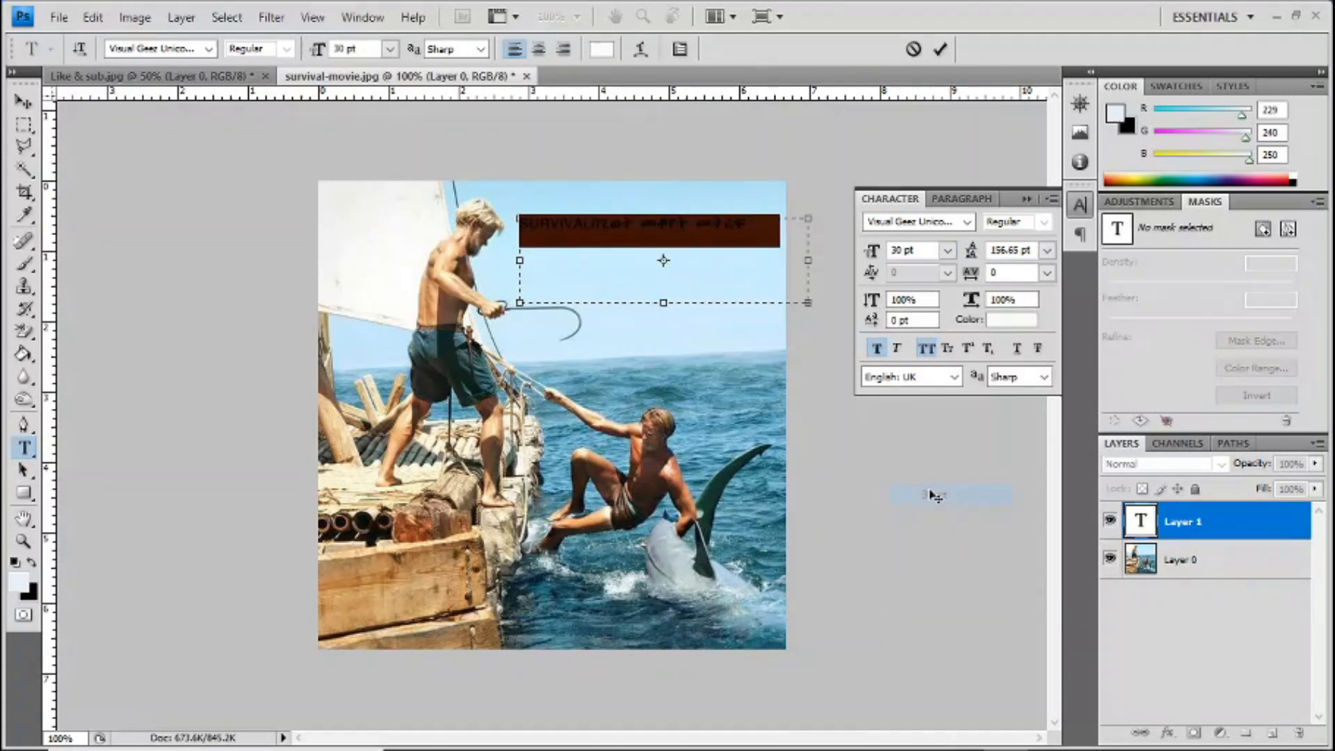
click(692, 263)
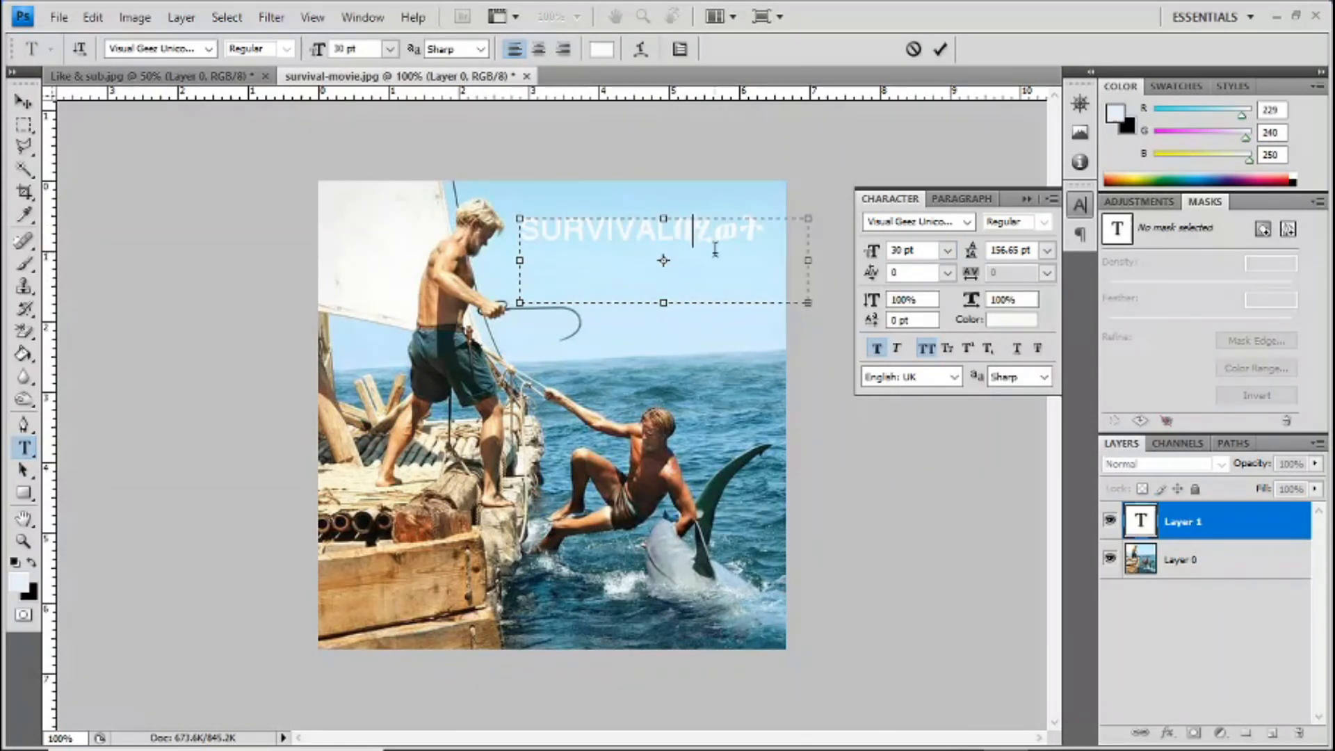
Step: Put the Amharic phrase on its own line below SURVIVAL and enlarge the text box downward and to the left
key(BackSpace)
key(BackSpace)
key(BackSpace)
key(shift+Left)
drag(663, 304, 664, 397)
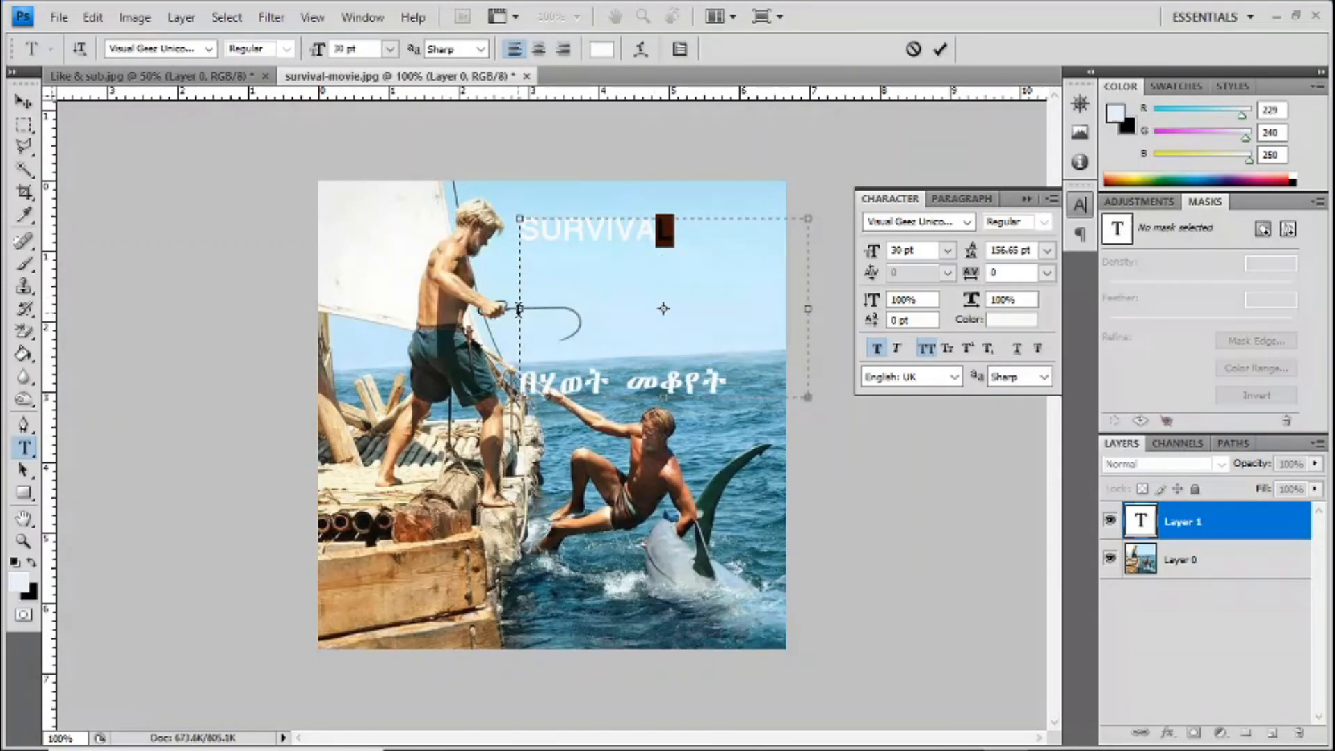
drag(519, 310, 480, 311)
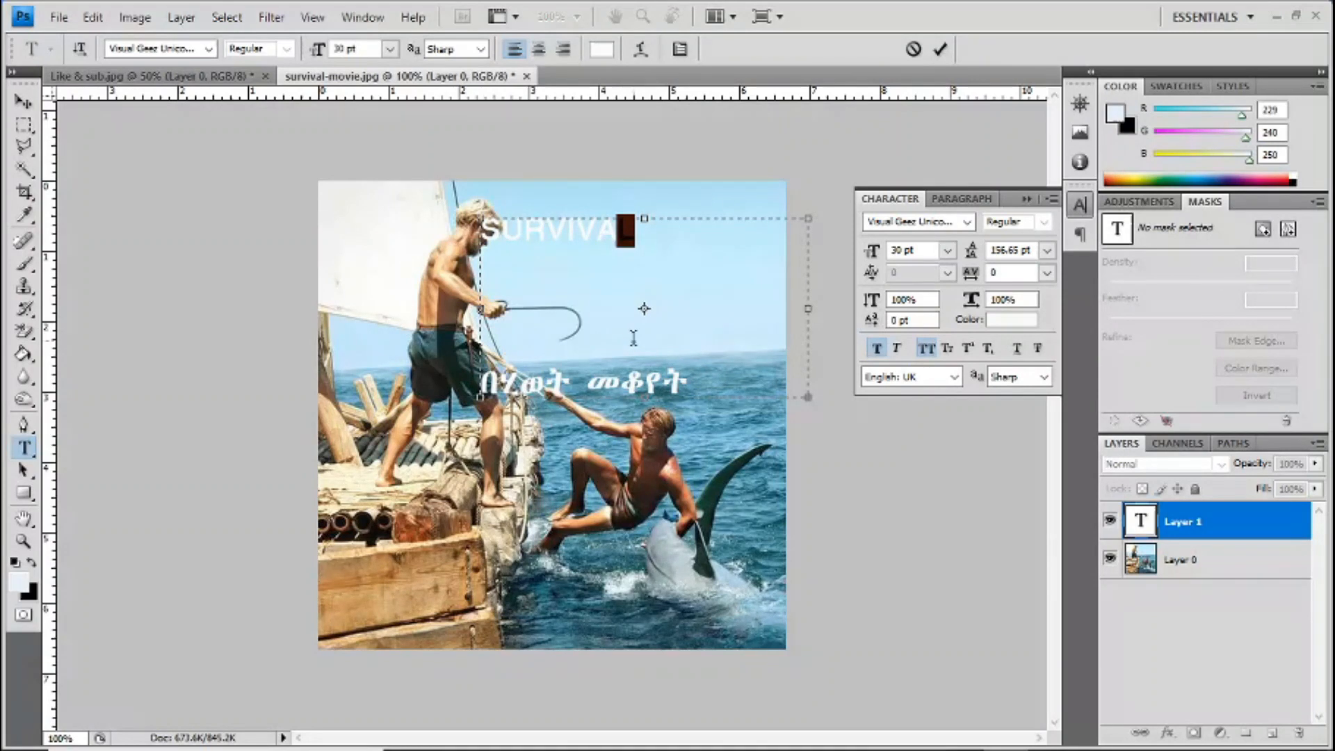
Step: Set the leading to 10 pt at the end of SURVIVAL, and set it to 36 pt for all the text
key(Right)
click(1047, 251)
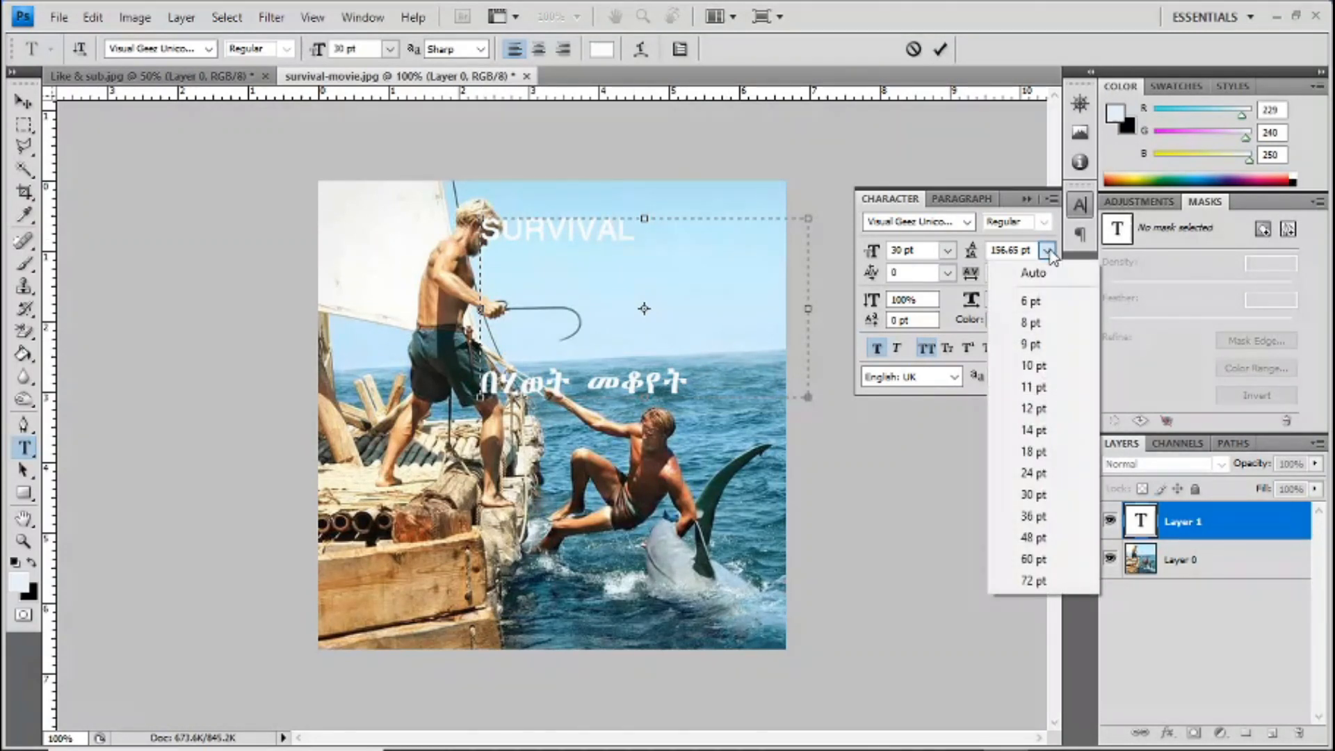
click(1034, 365)
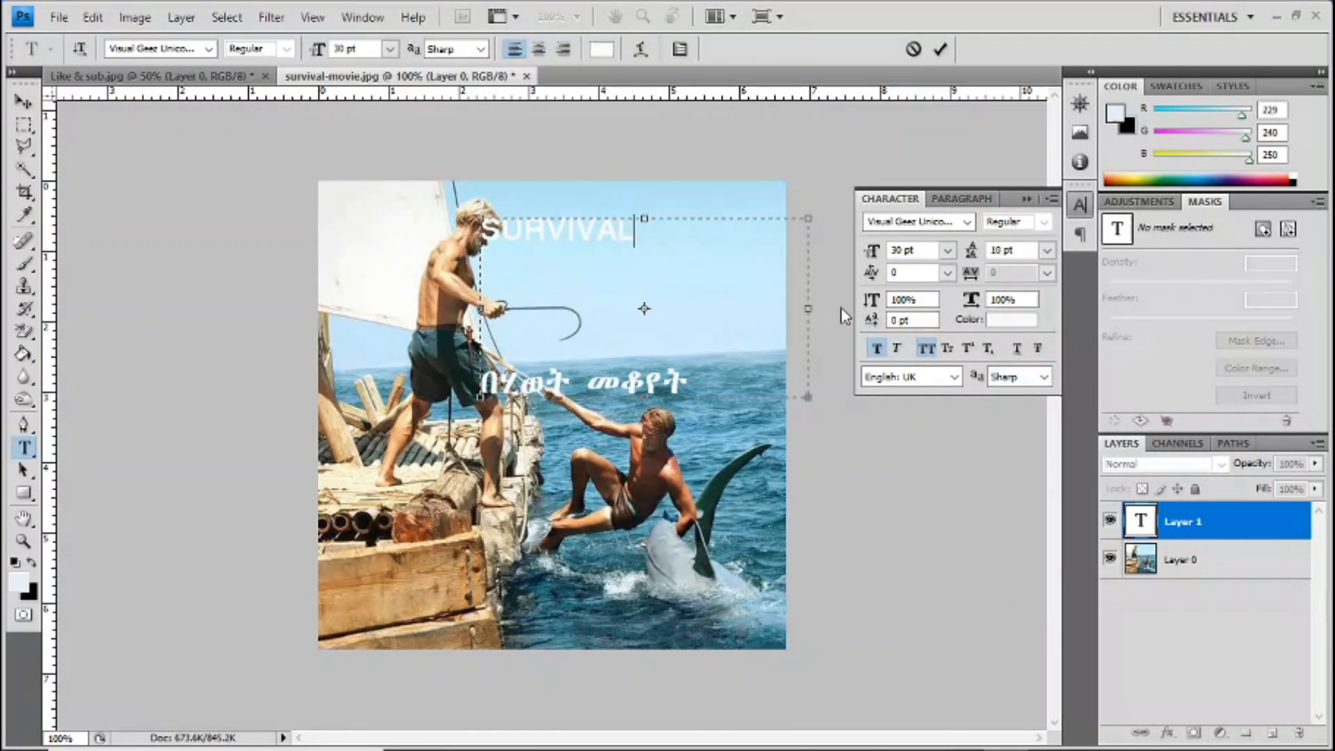
key(ctrl+a)
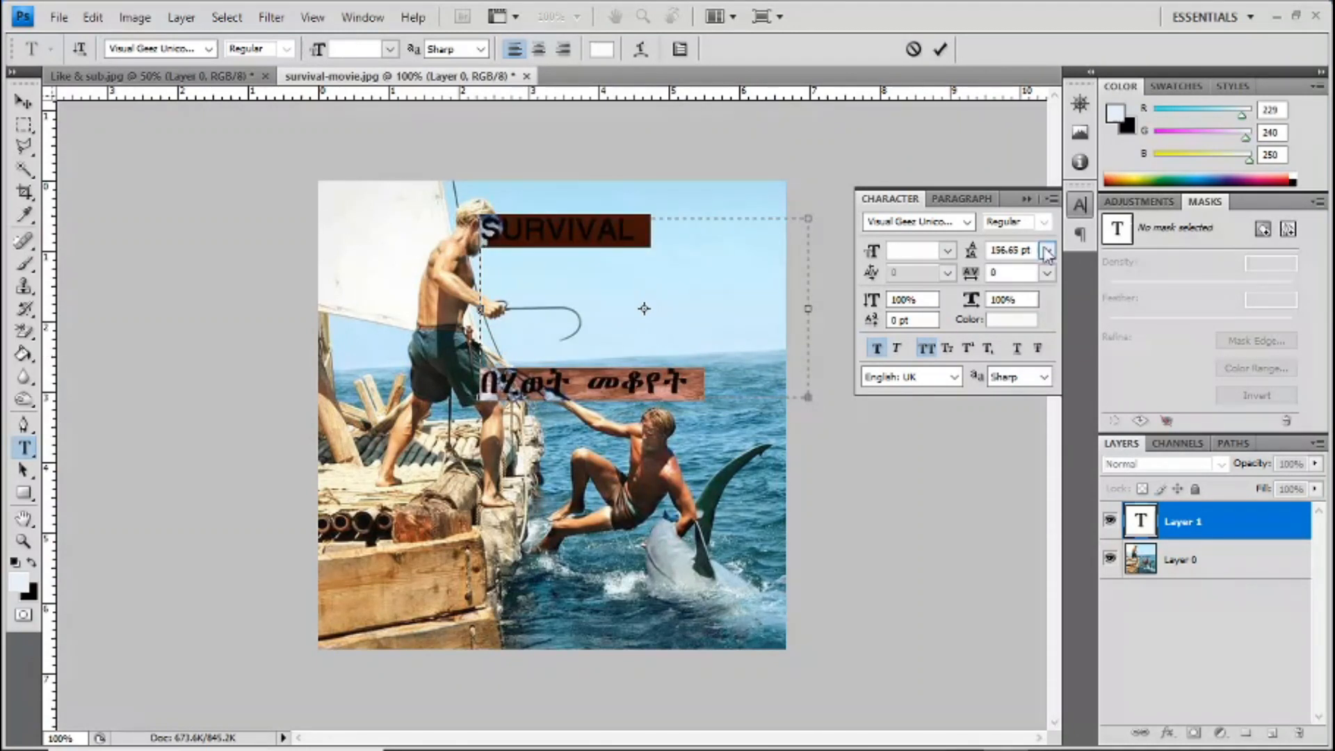
click(1048, 251)
click(1032, 515)
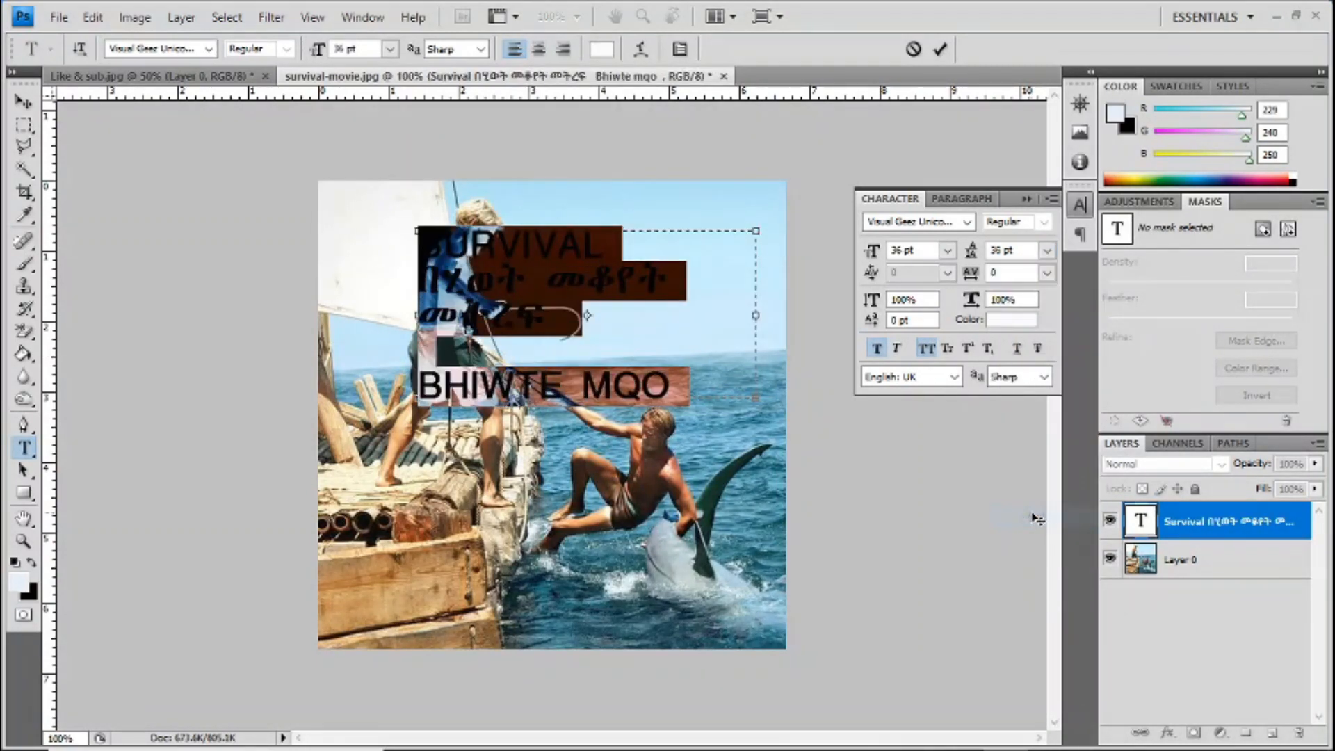
Step: Delete the "BHIWTE MQO" line and the trailing blank space, and widen the text box past the image's right edge
drag(699, 398, 410, 385)
key(BackSpace)
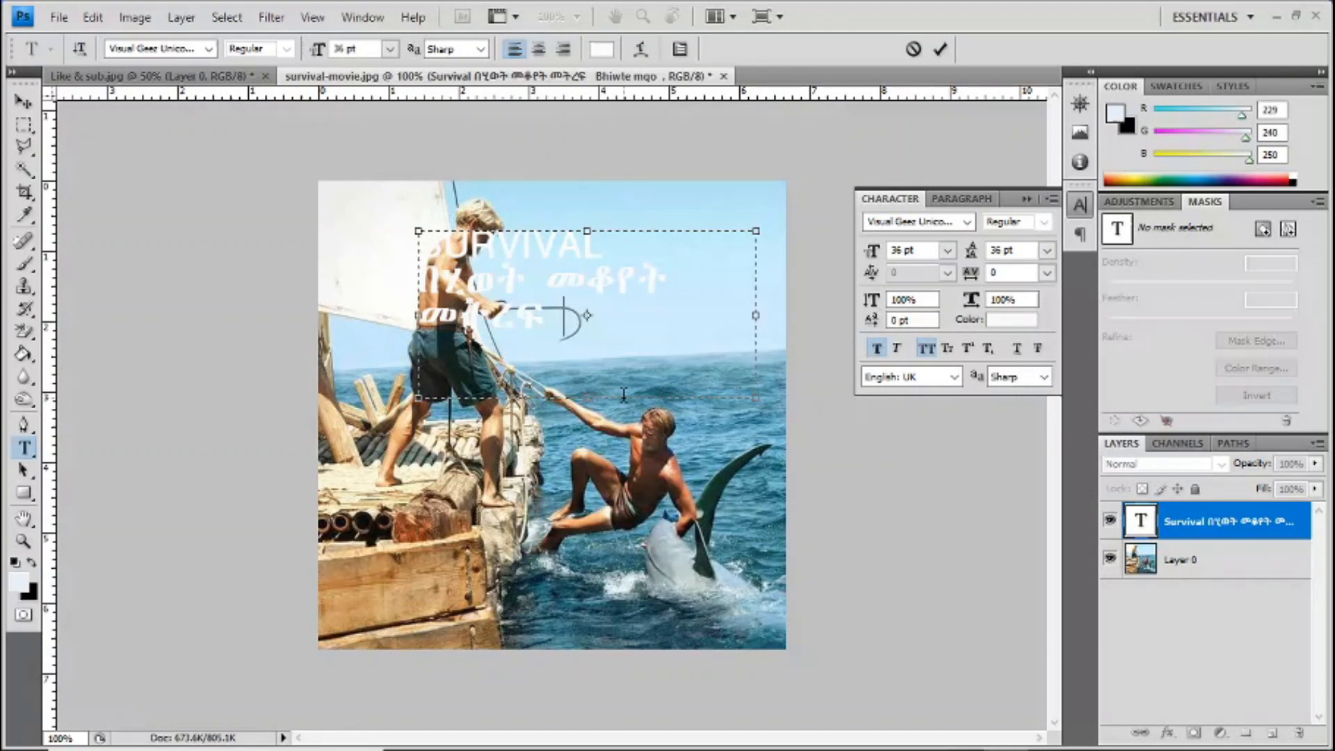
drag(550, 314, 701, 339)
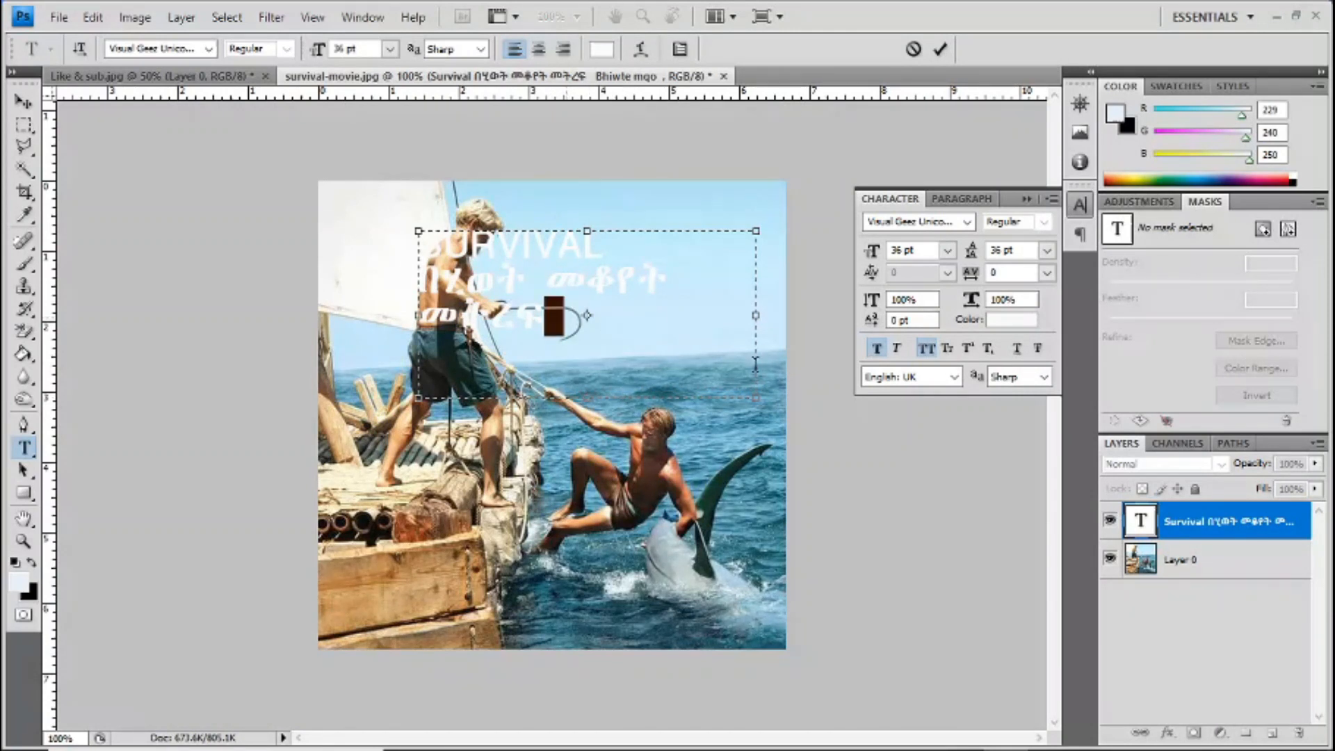
key(BackSpace)
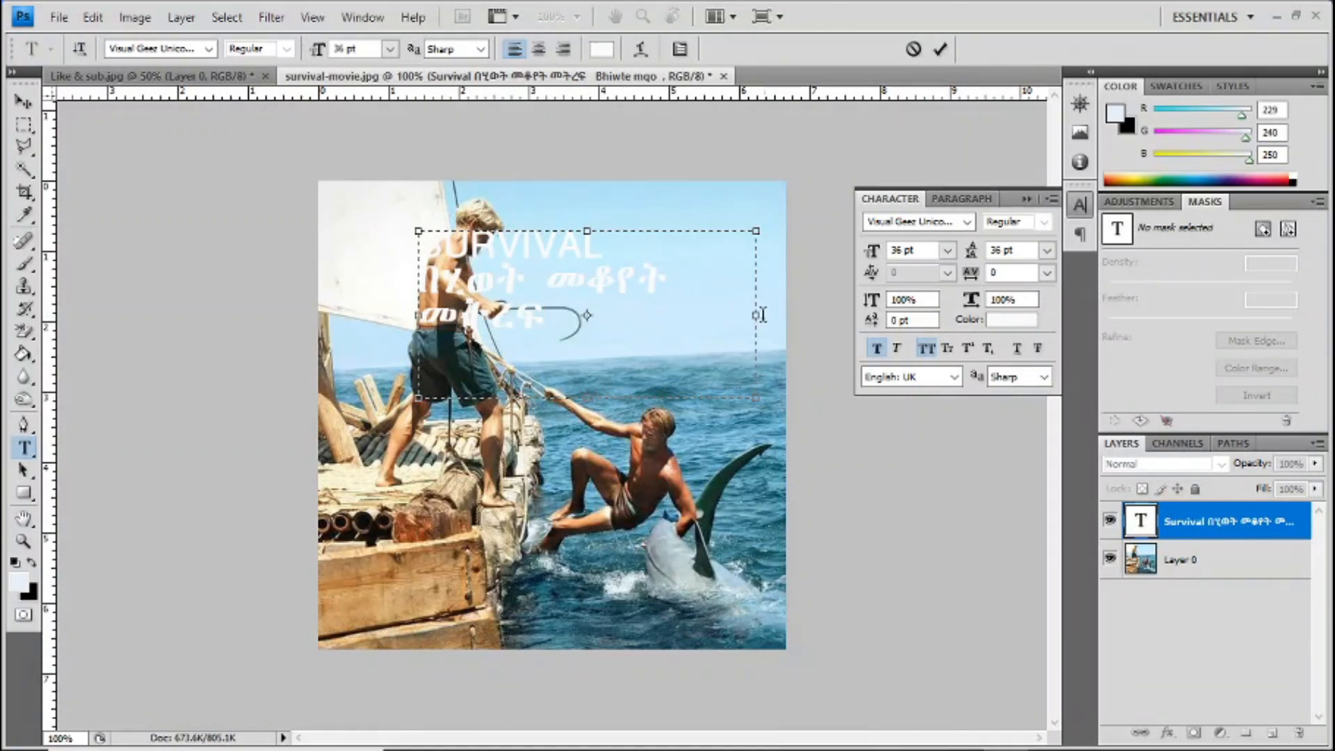
drag(754, 317, 814, 315)
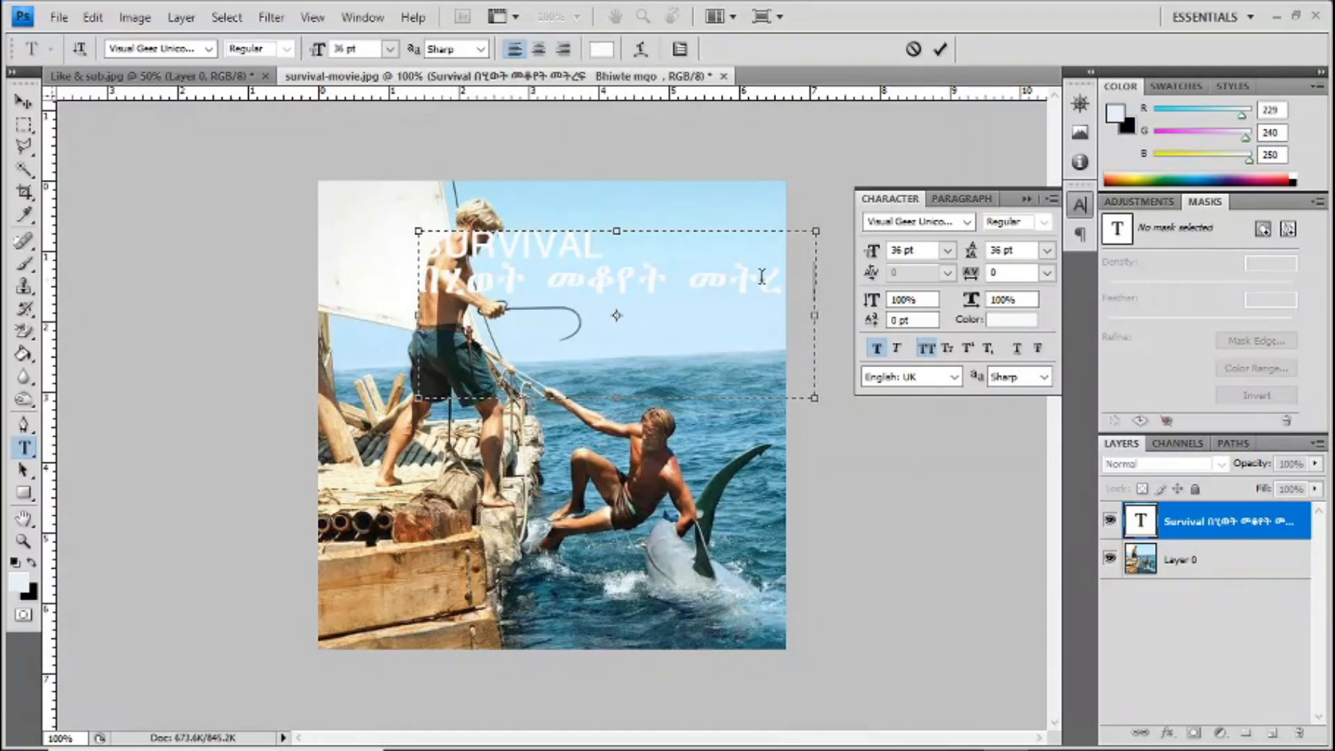
Step: Set the Amharic line's font size to 24 pt, change it to 30 pt, and commit the text
triple_click(426, 279)
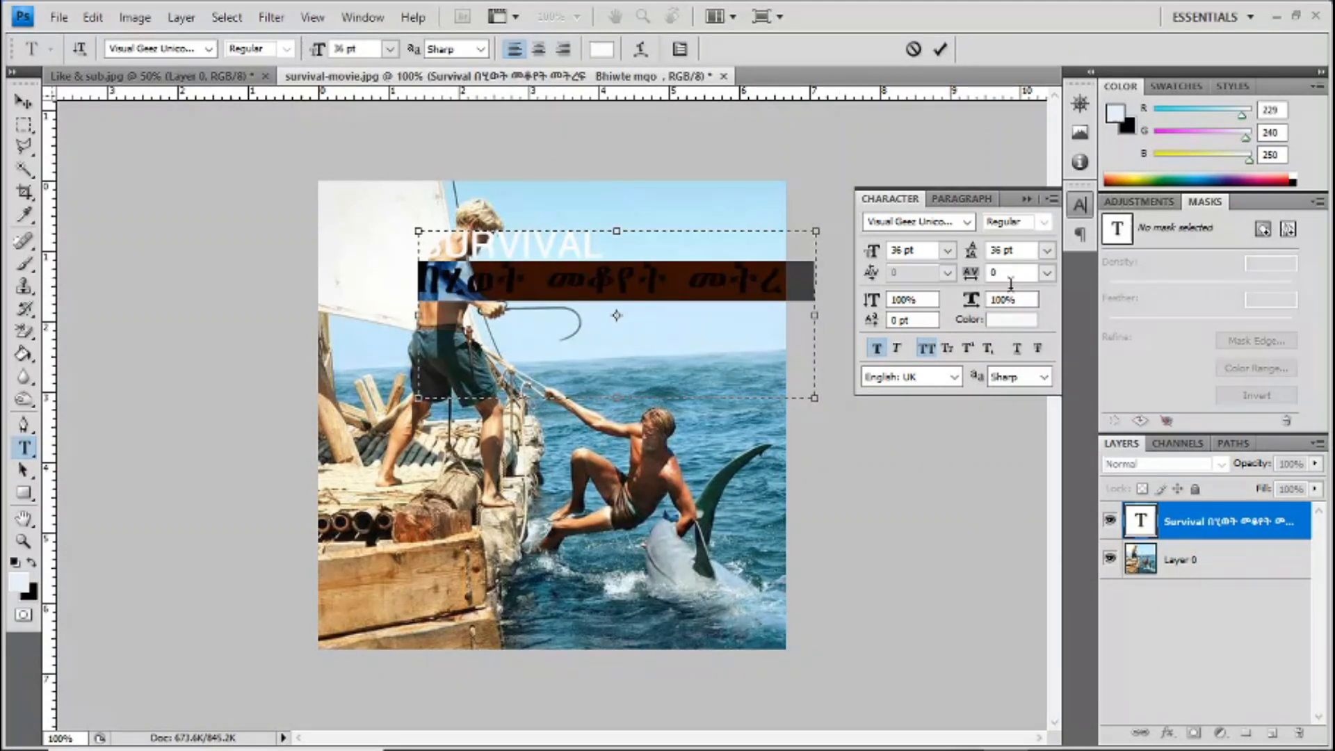
click(947, 249)
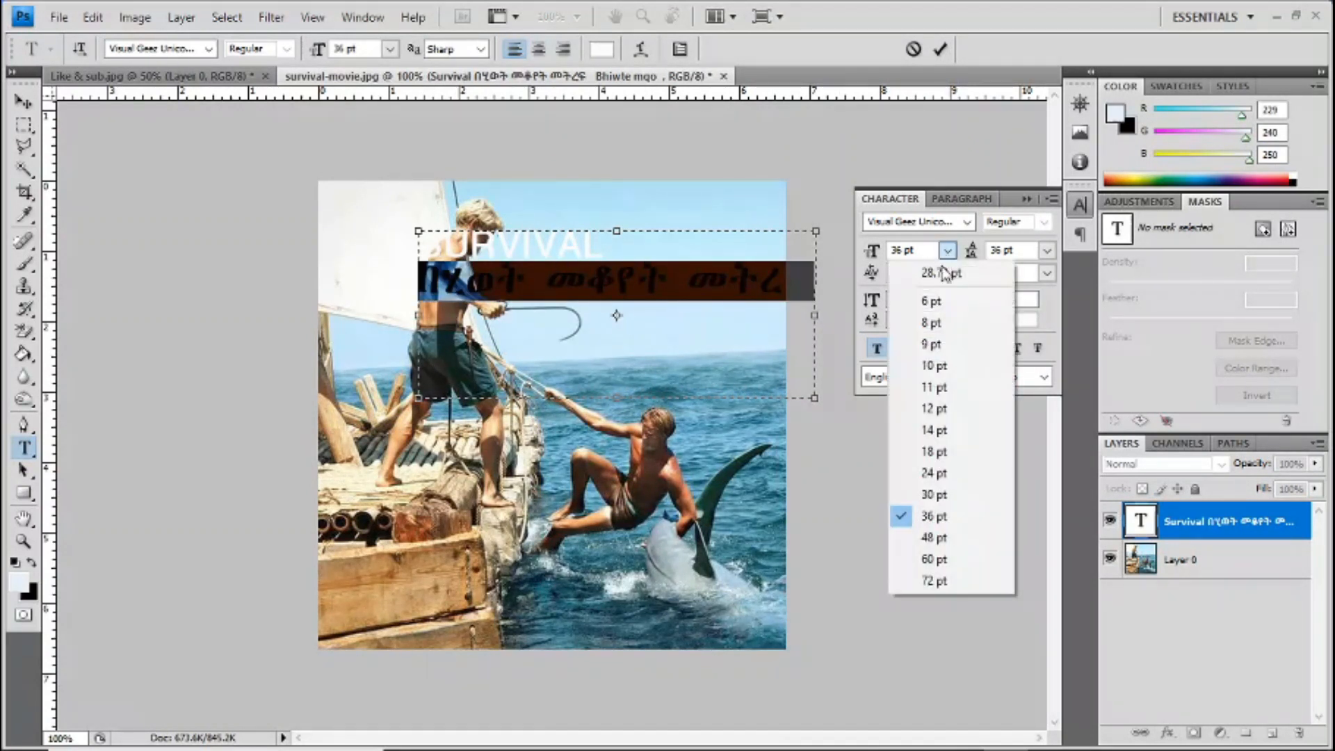
click(935, 474)
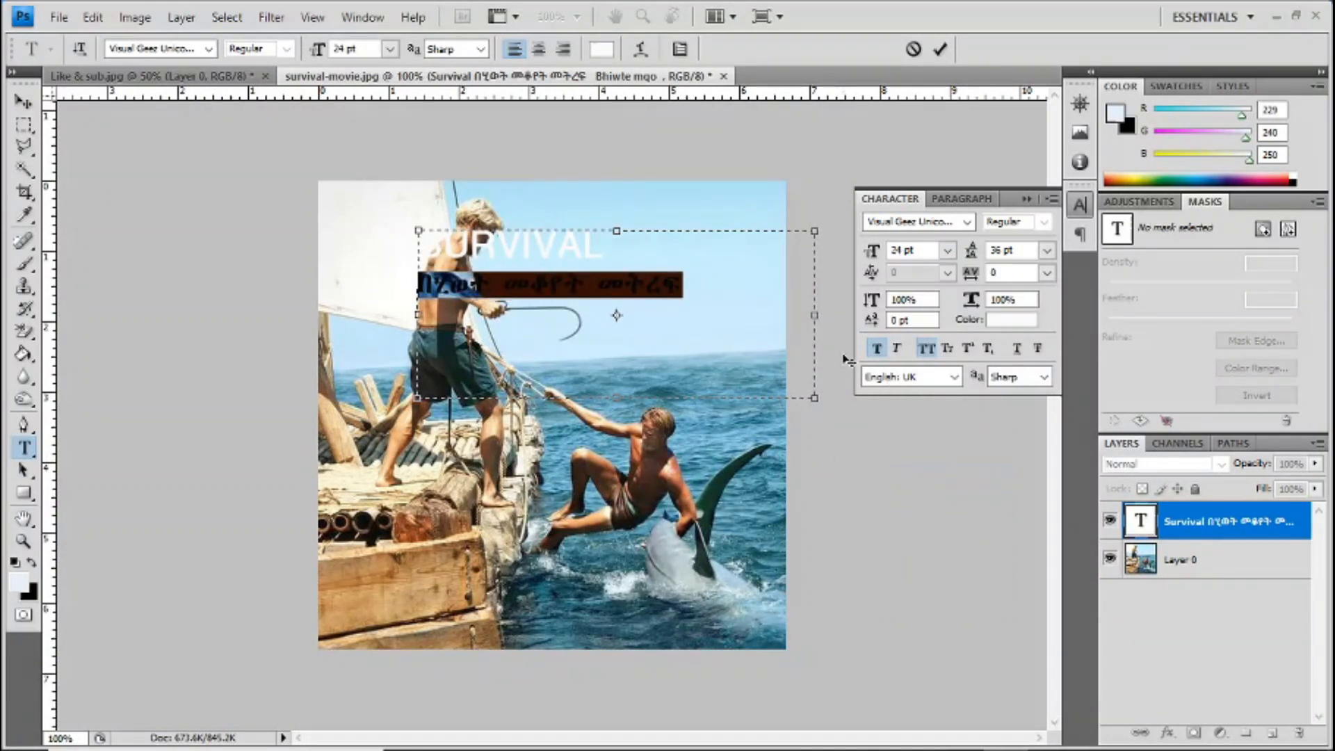
click(947, 250)
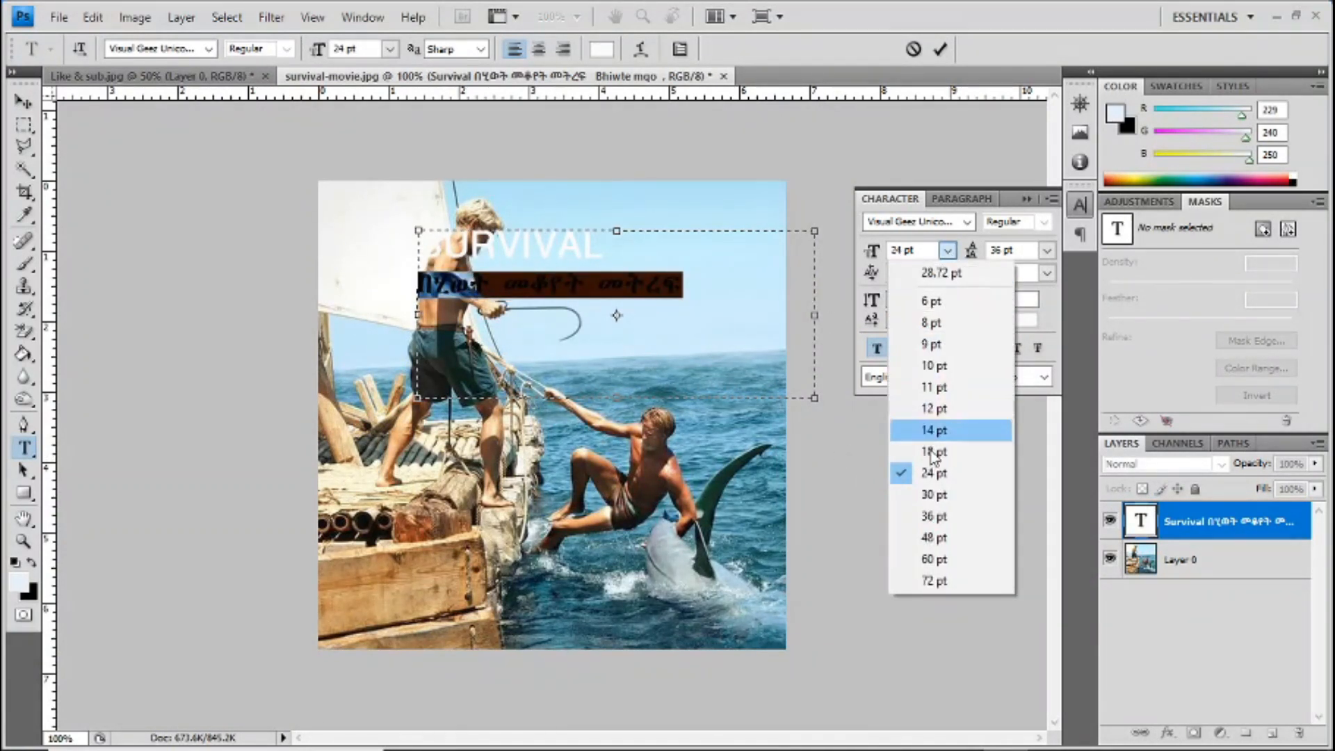
click(936, 496)
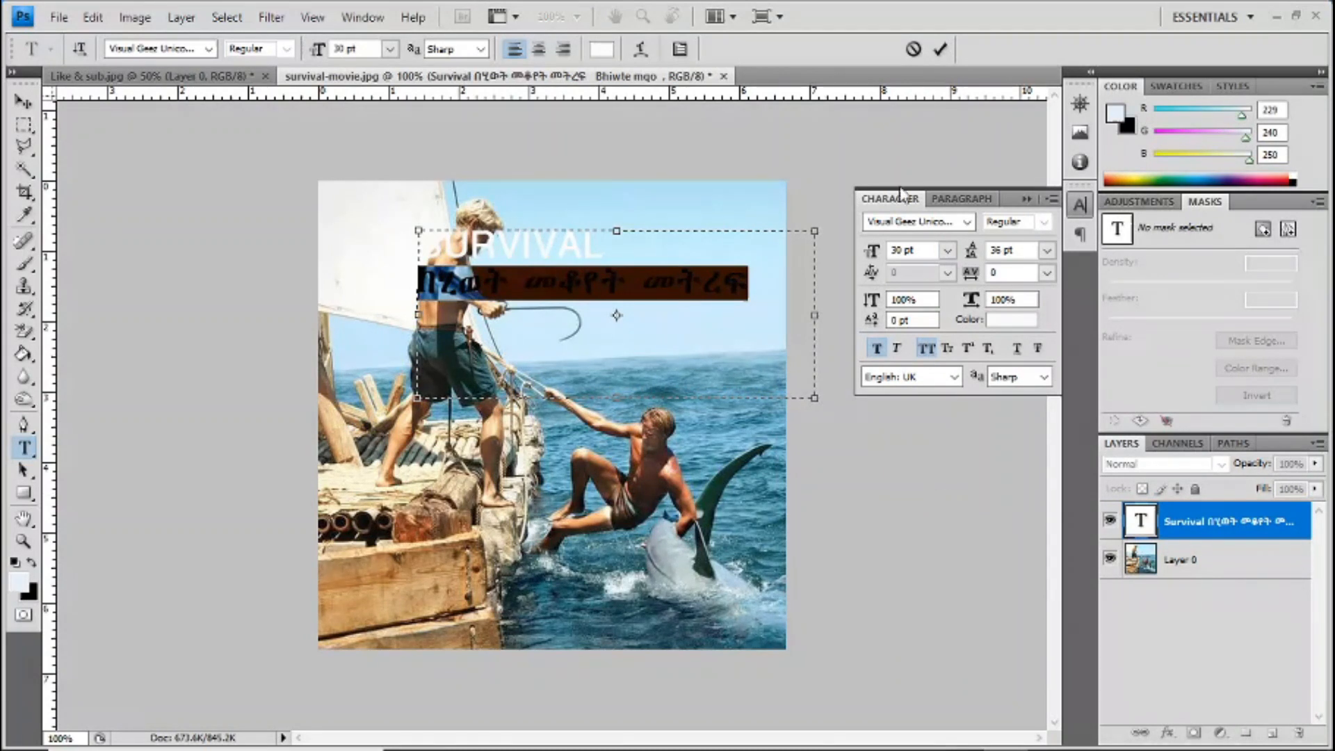
click(940, 50)
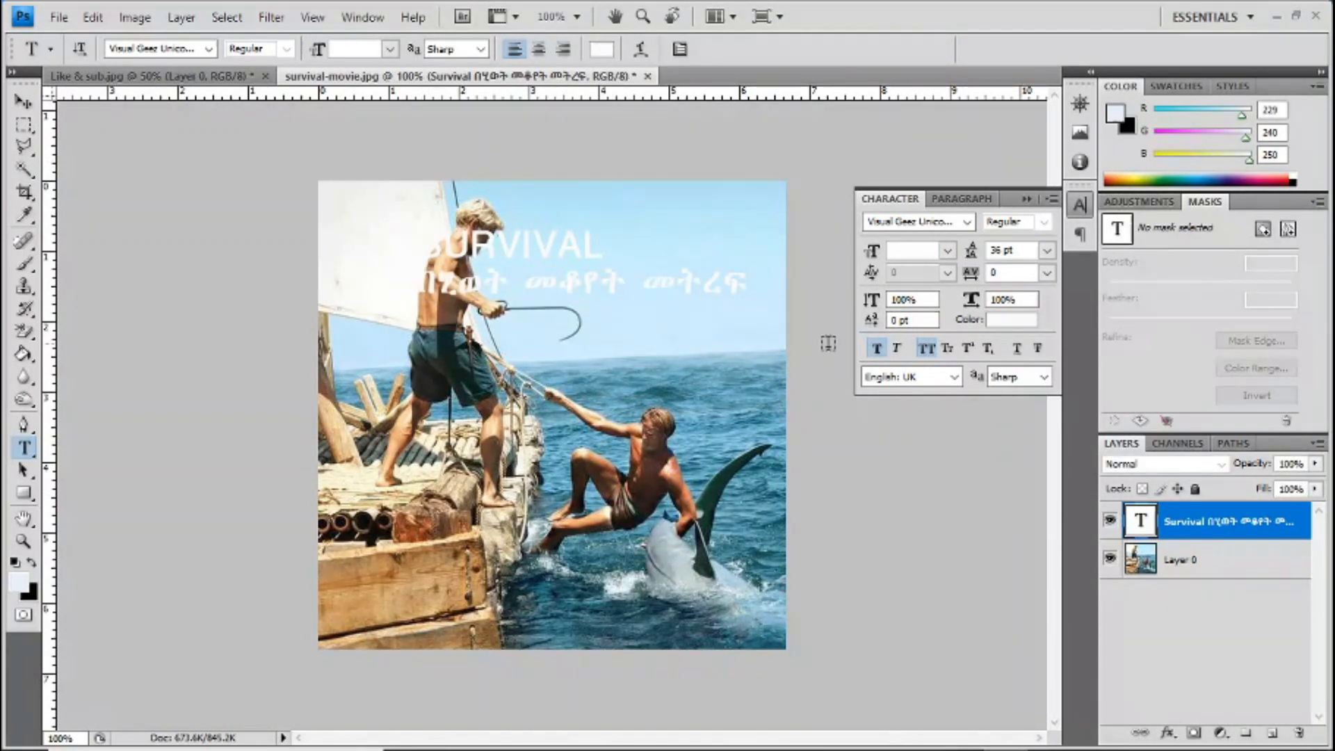
Step: Switch faux bold off and back on for the title, and move the text block right into the open sky
click(22, 104)
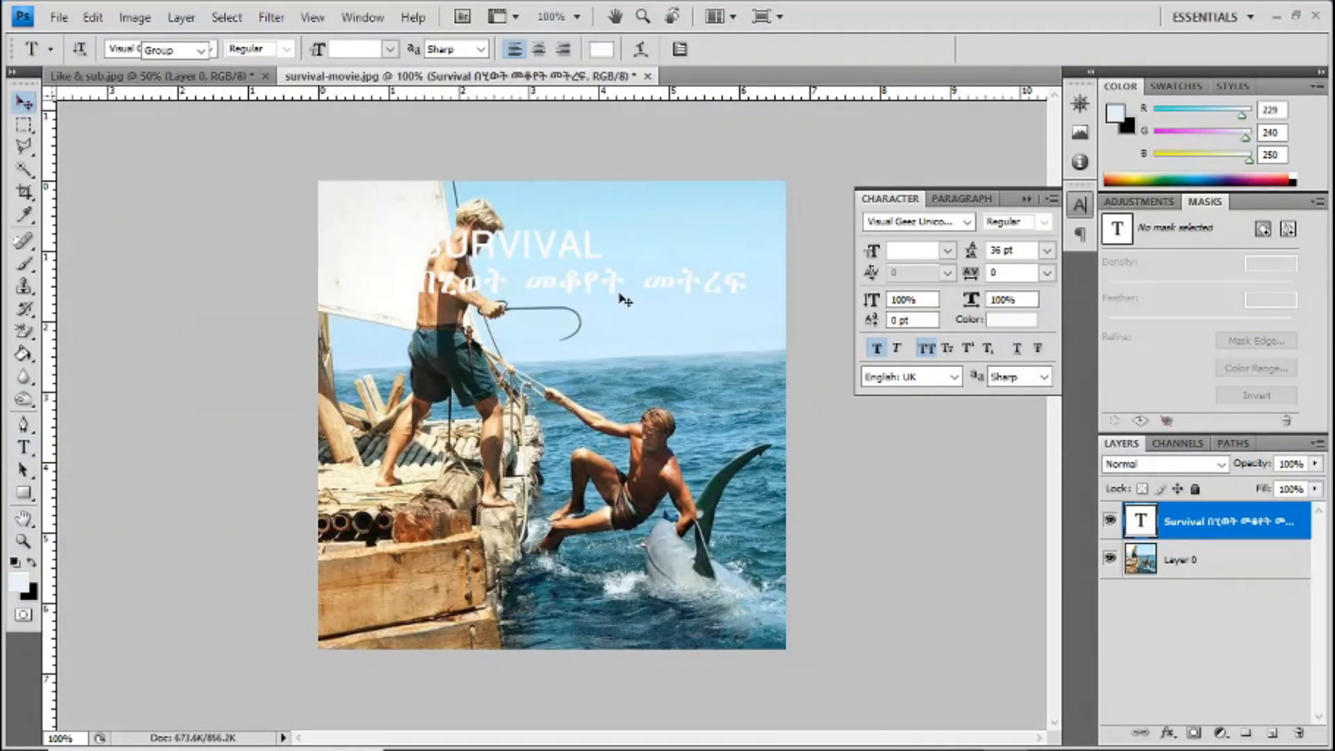
click(876, 348)
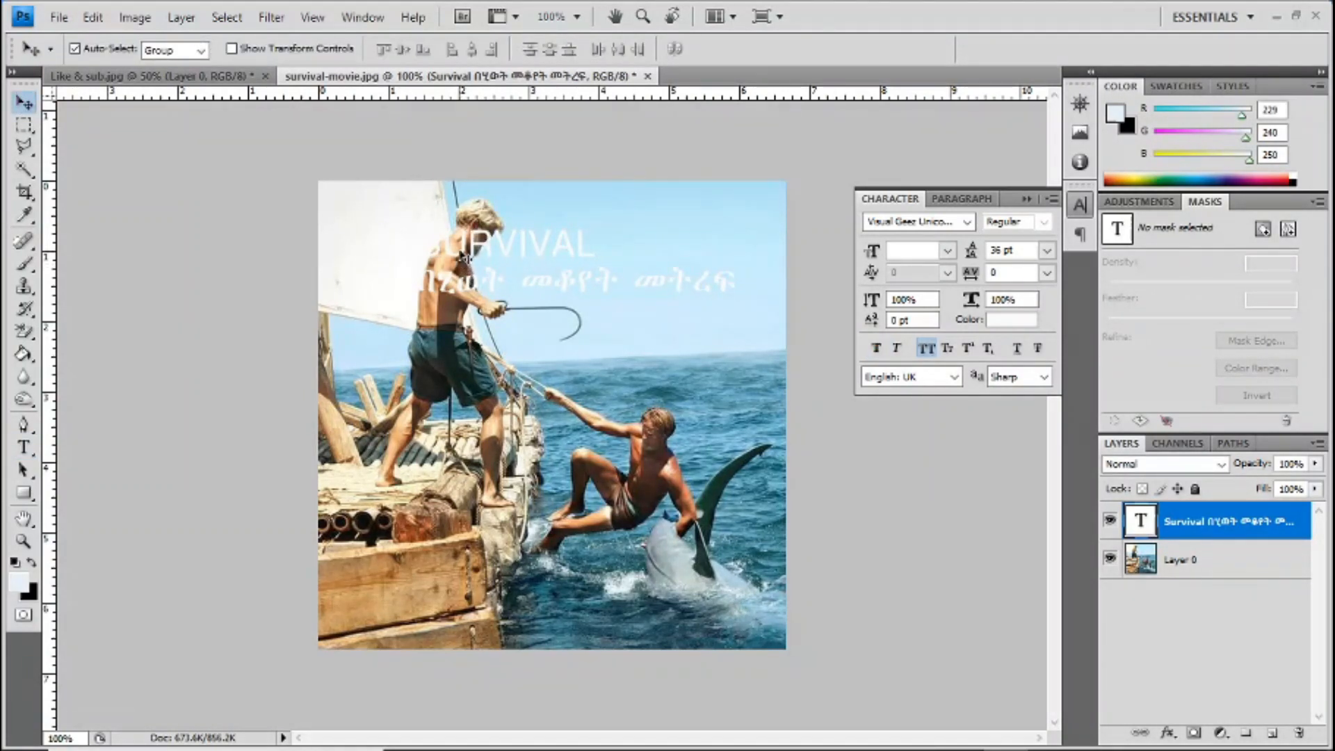
click(880, 348)
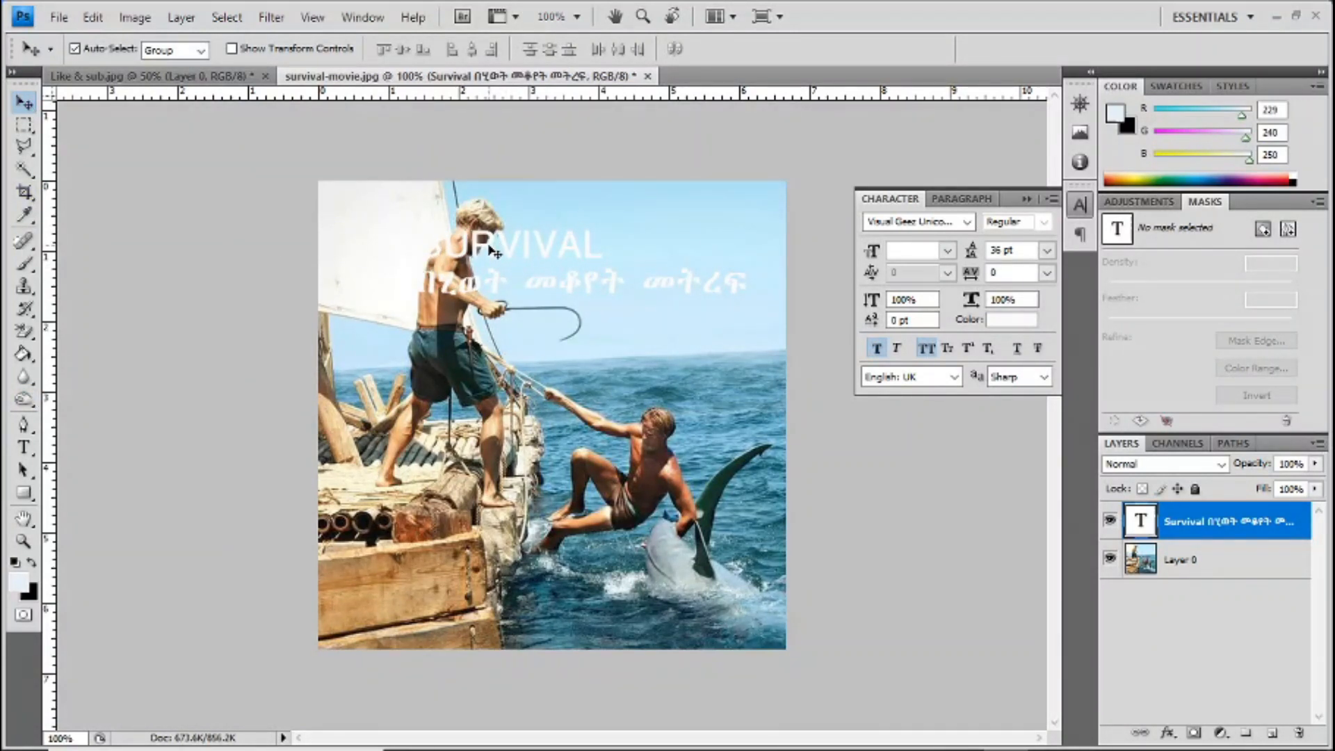
drag(492, 251, 634, 251)
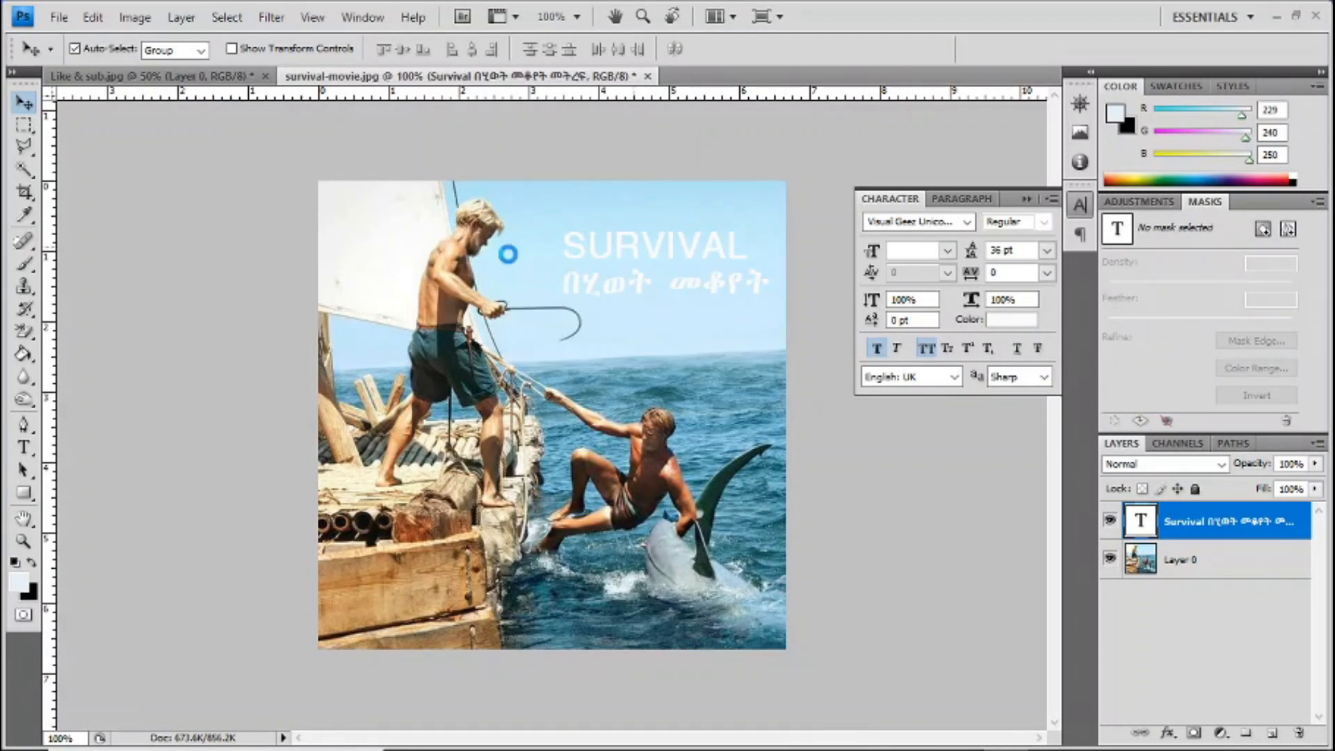
Step: Delete the trailing word መትረፍ after በሂወት መቆየት in the title's Amharic line and commit the text
click(24, 447)
click(721, 247)
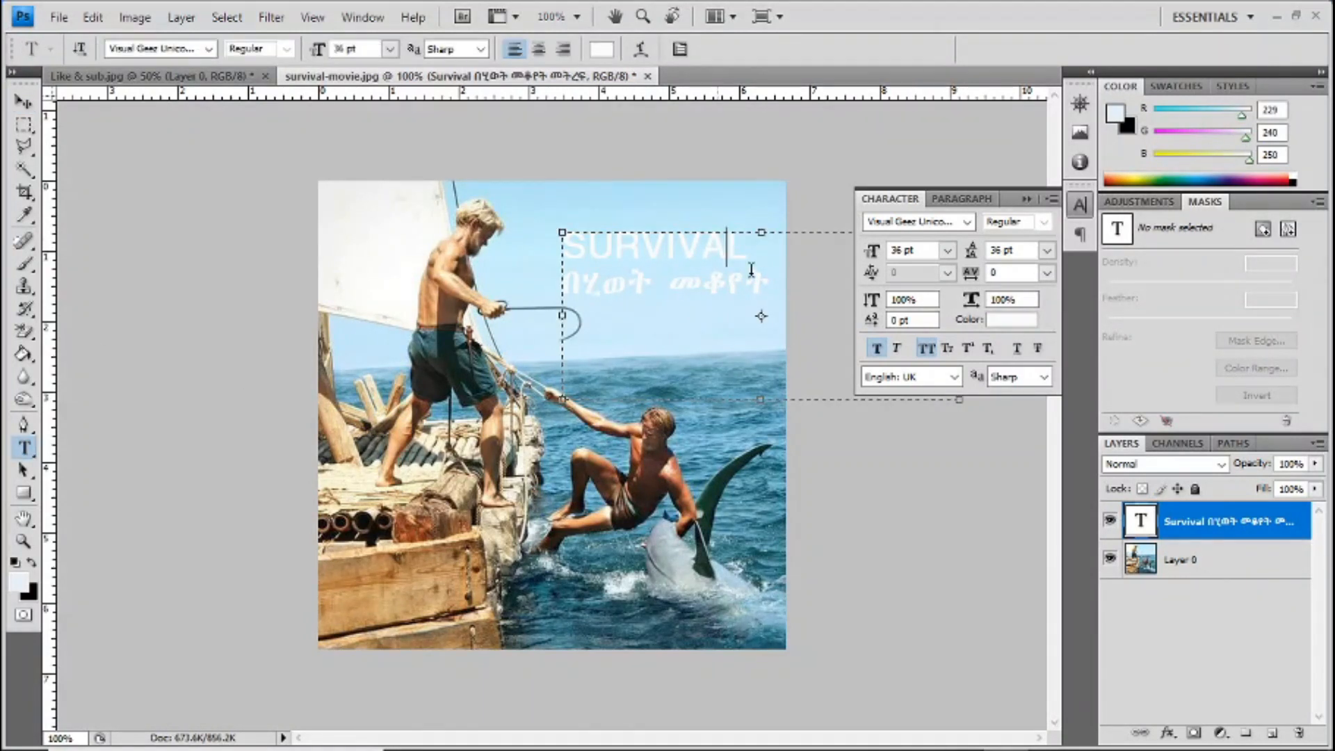
click(769, 282)
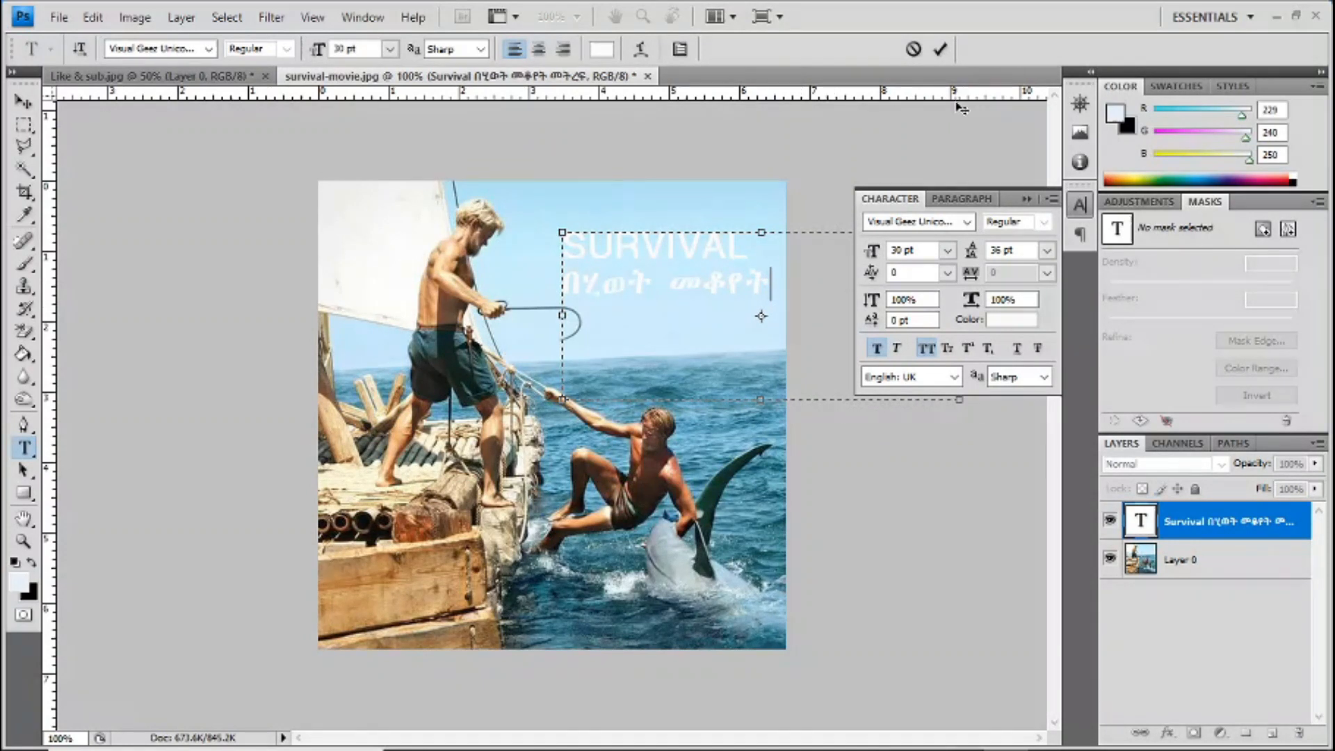
click(940, 48)
click(649, 270)
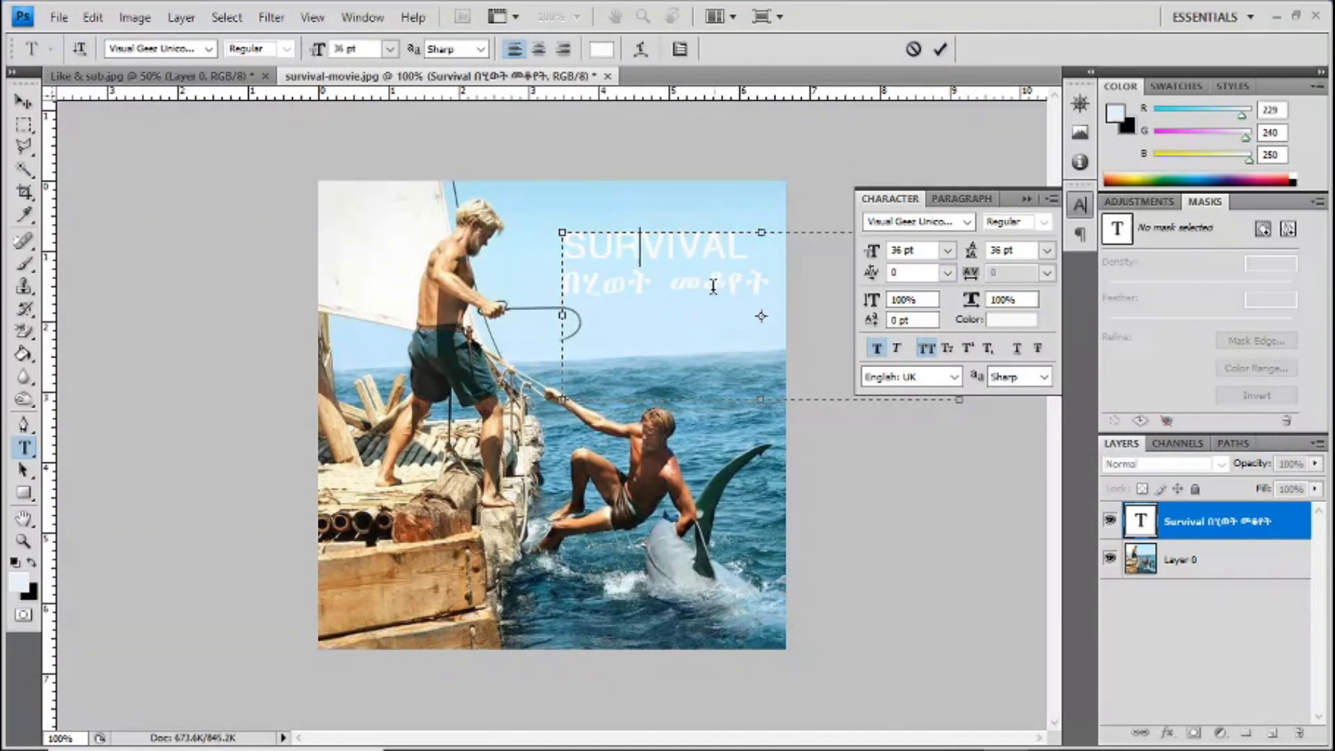
click(940, 49)
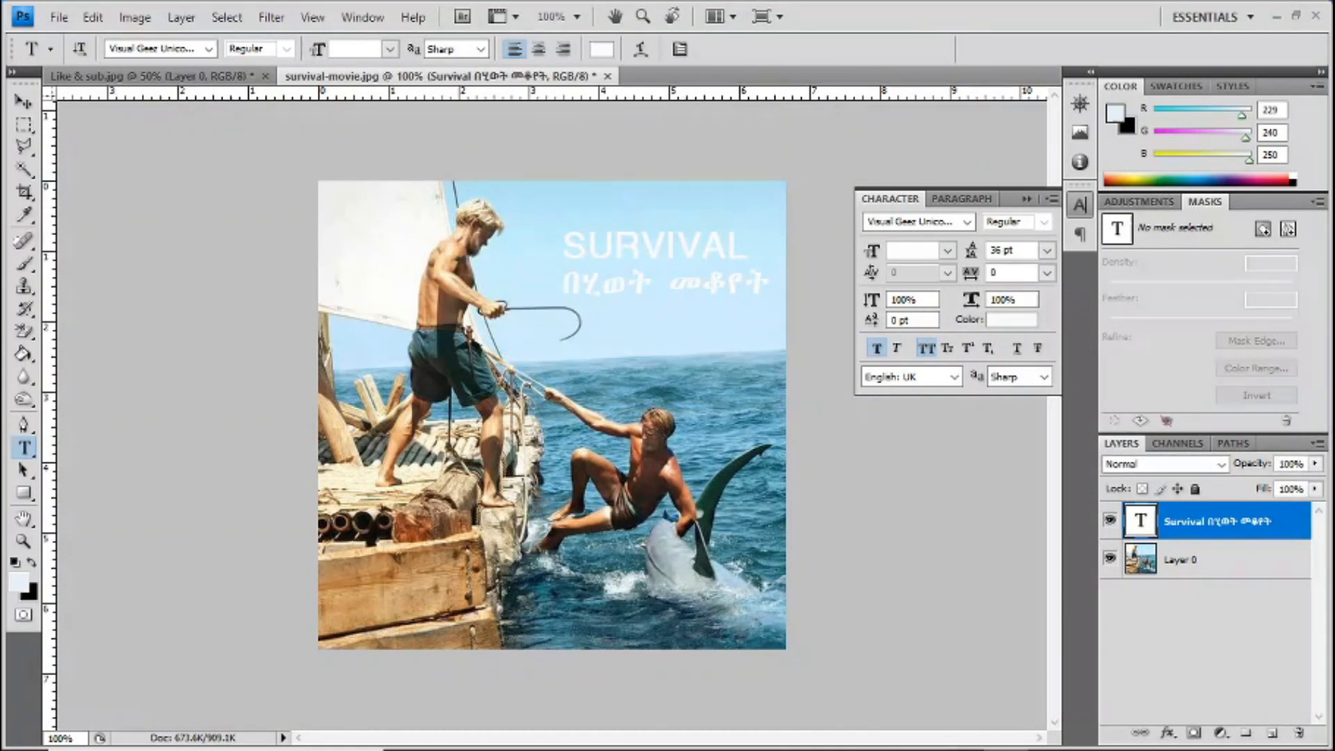
Step: Move the title over the standing man and shrink its text box in width and height around the two lines
click(23, 102)
drag(678, 248, 400, 251)
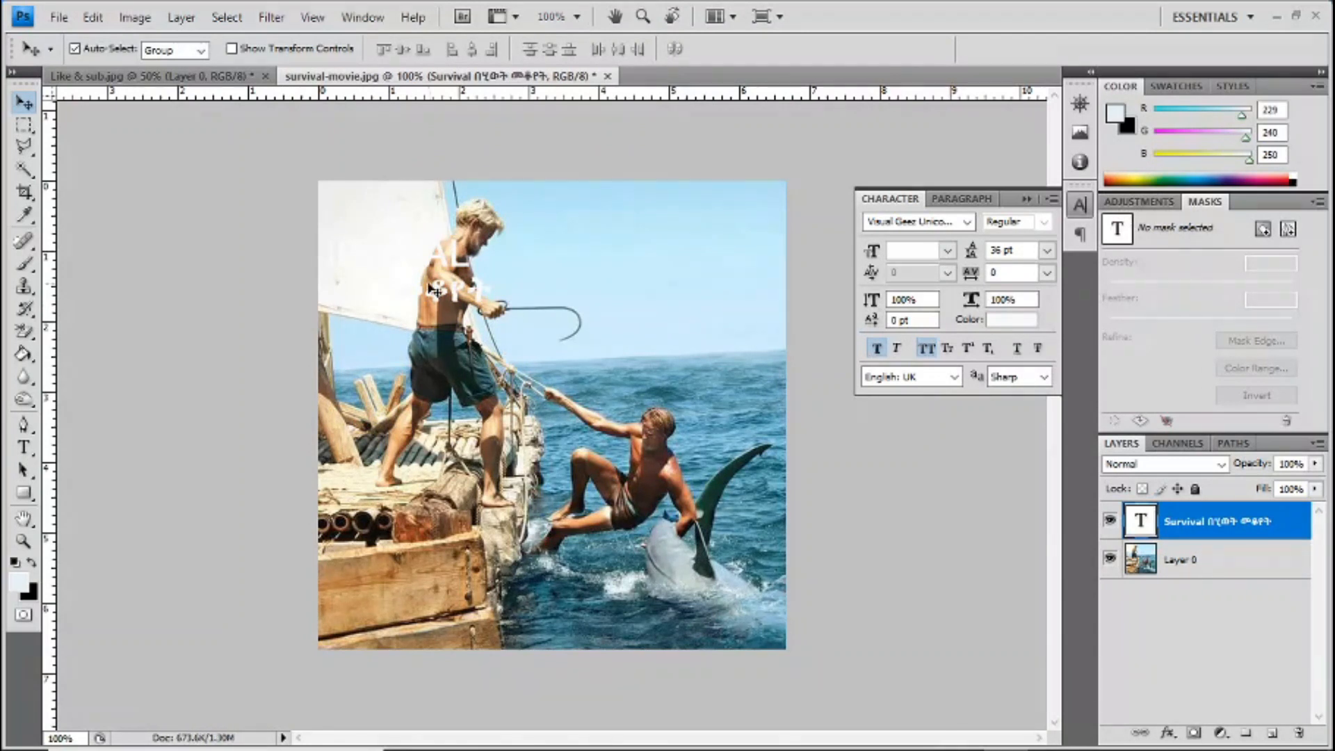
click(23, 448)
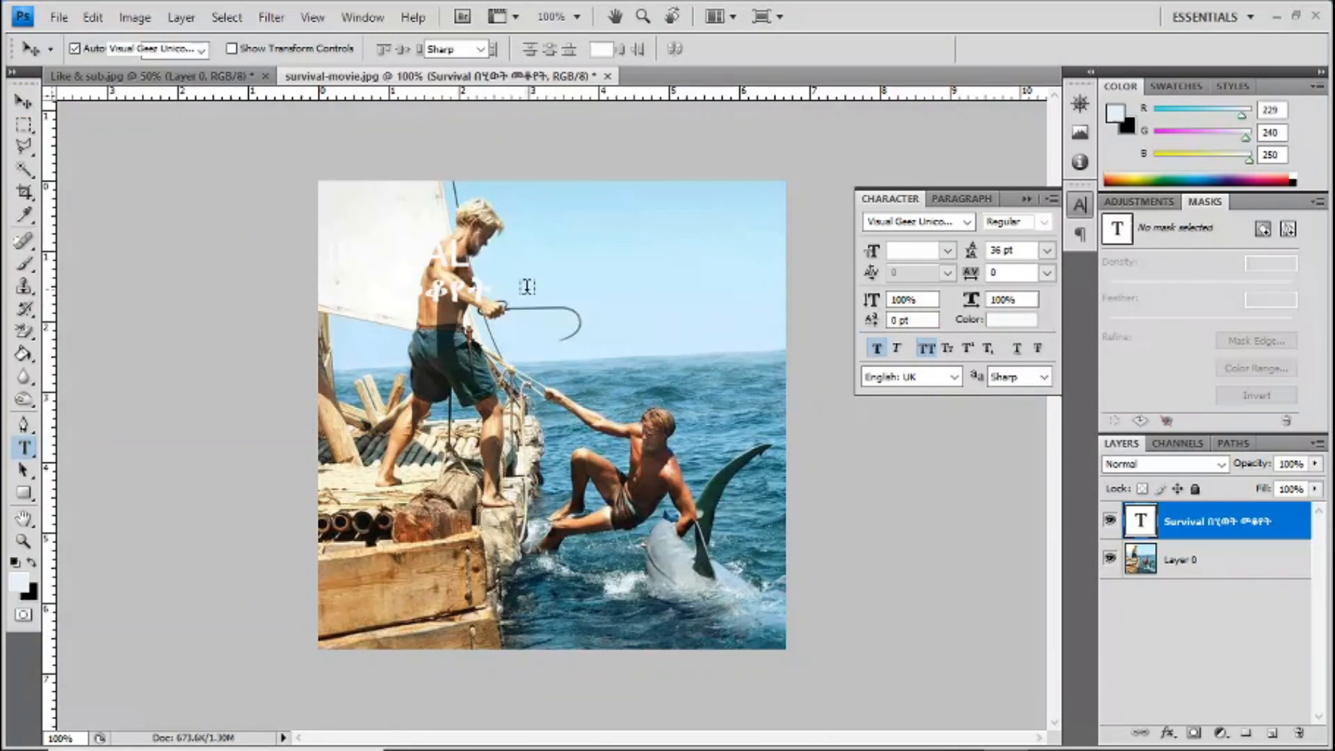
click(447, 278)
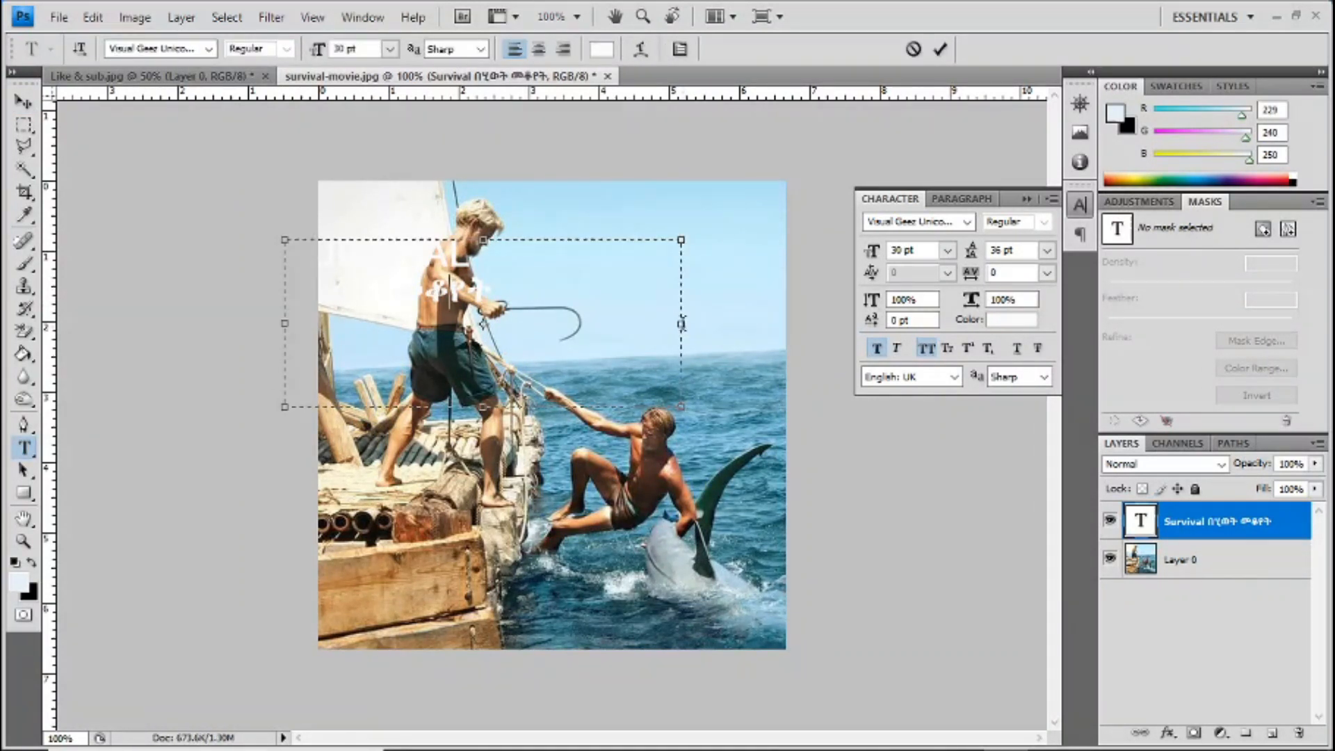
drag(679, 323, 547, 324)
drag(417, 407, 416, 310)
click(942, 51)
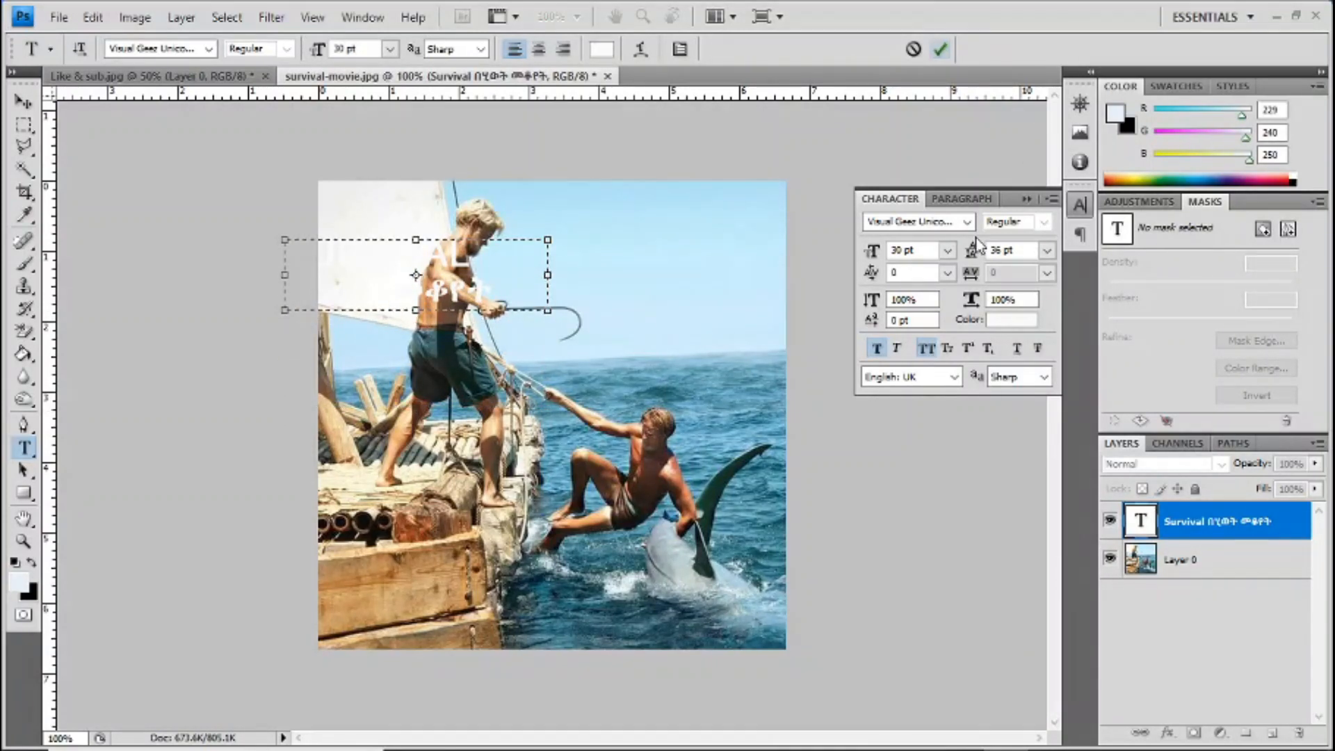
click(1026, 199)
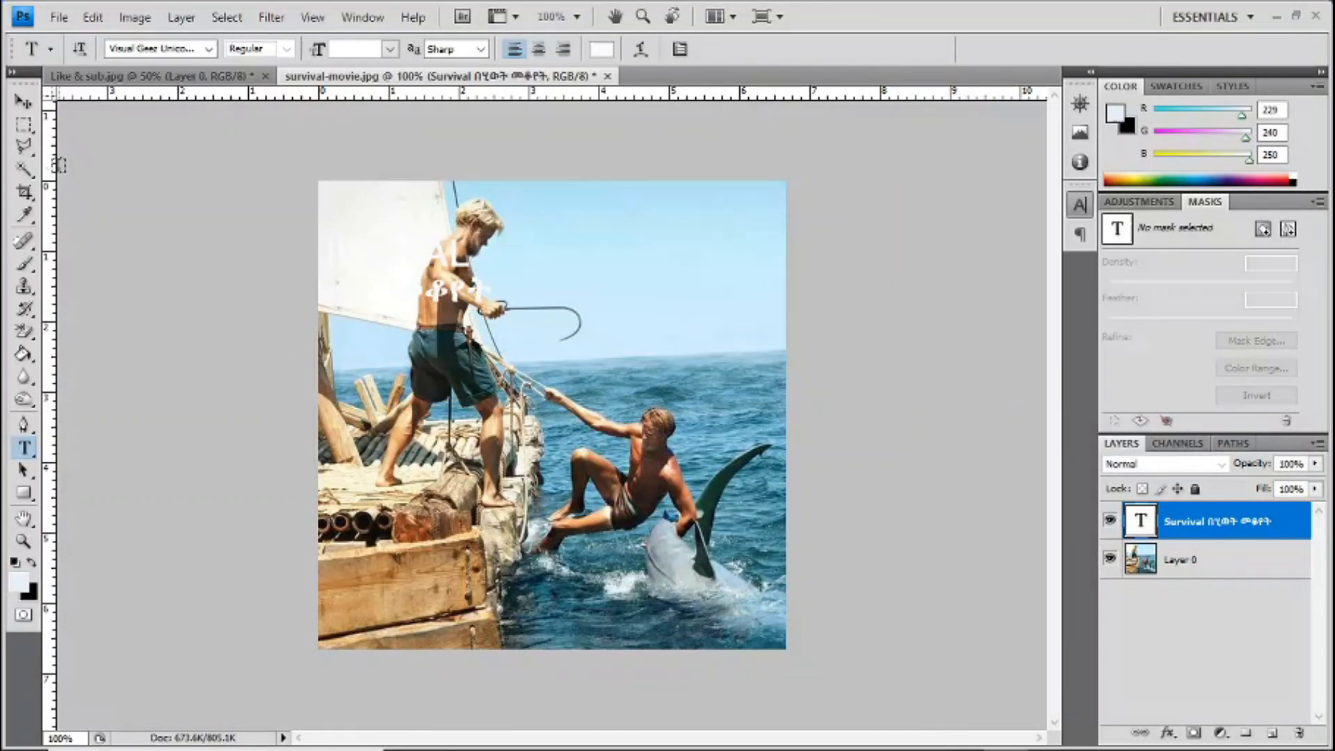
Step: Move the title back into the open sky and stretch it to 110.7% width and 186.7% height
click(25, 102)
drag(439, 266, 694, 251)
key(ctrl+t)
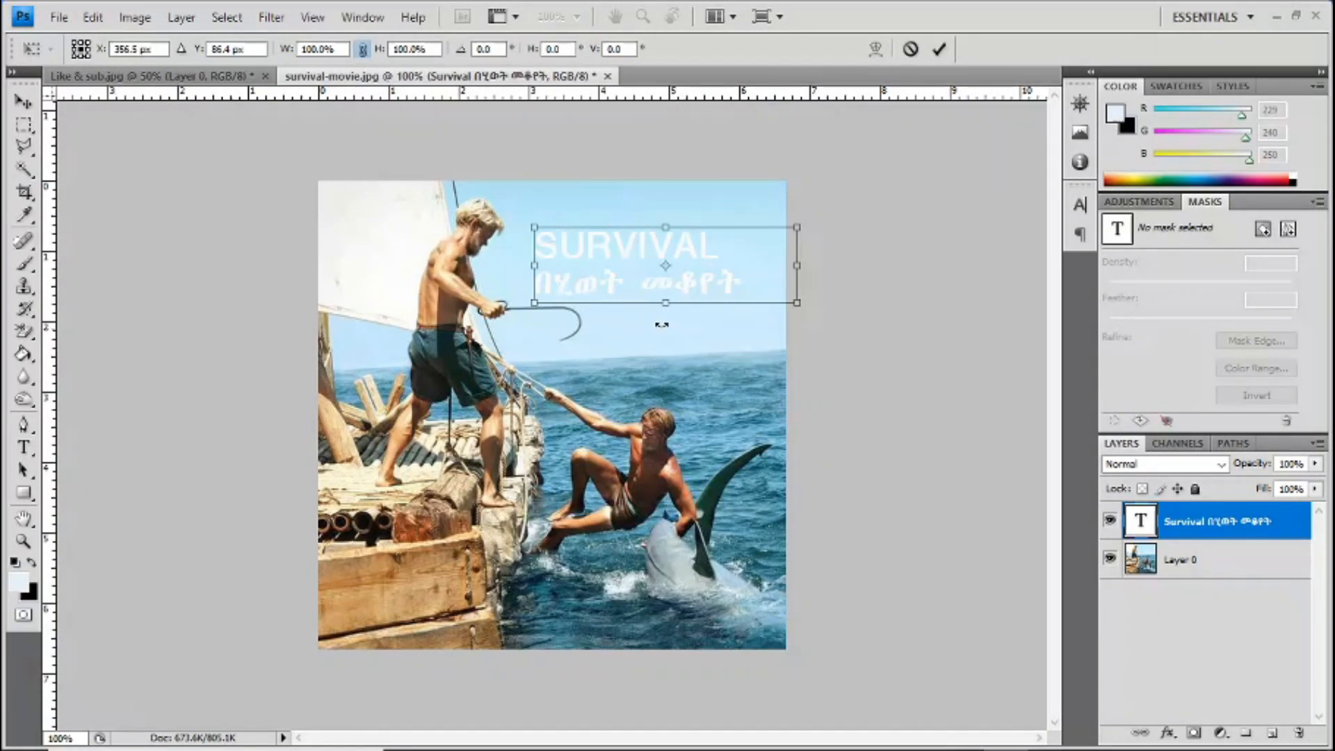
drag(665, 304, 661, 340)
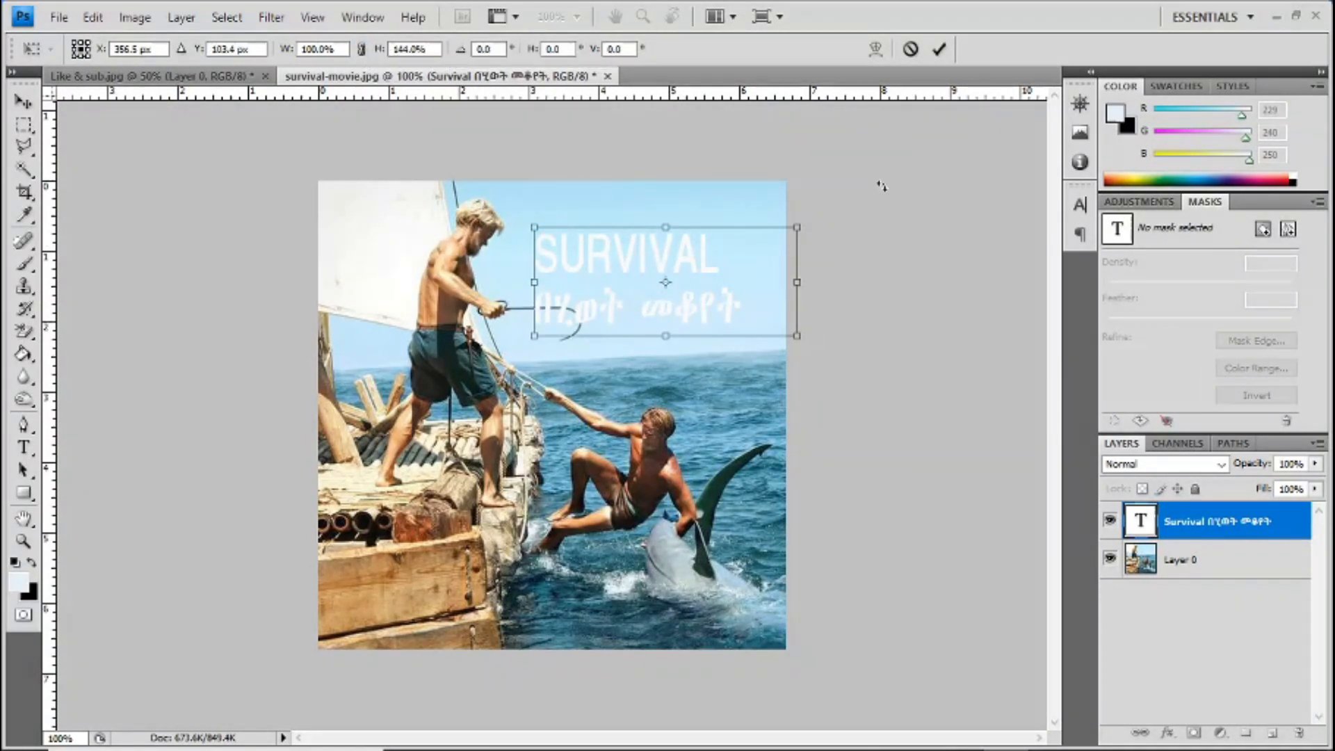
drag(800, 283, 825, 282)
drag(680, 337, 681, 370)
drag(681, 370, 680, 368)
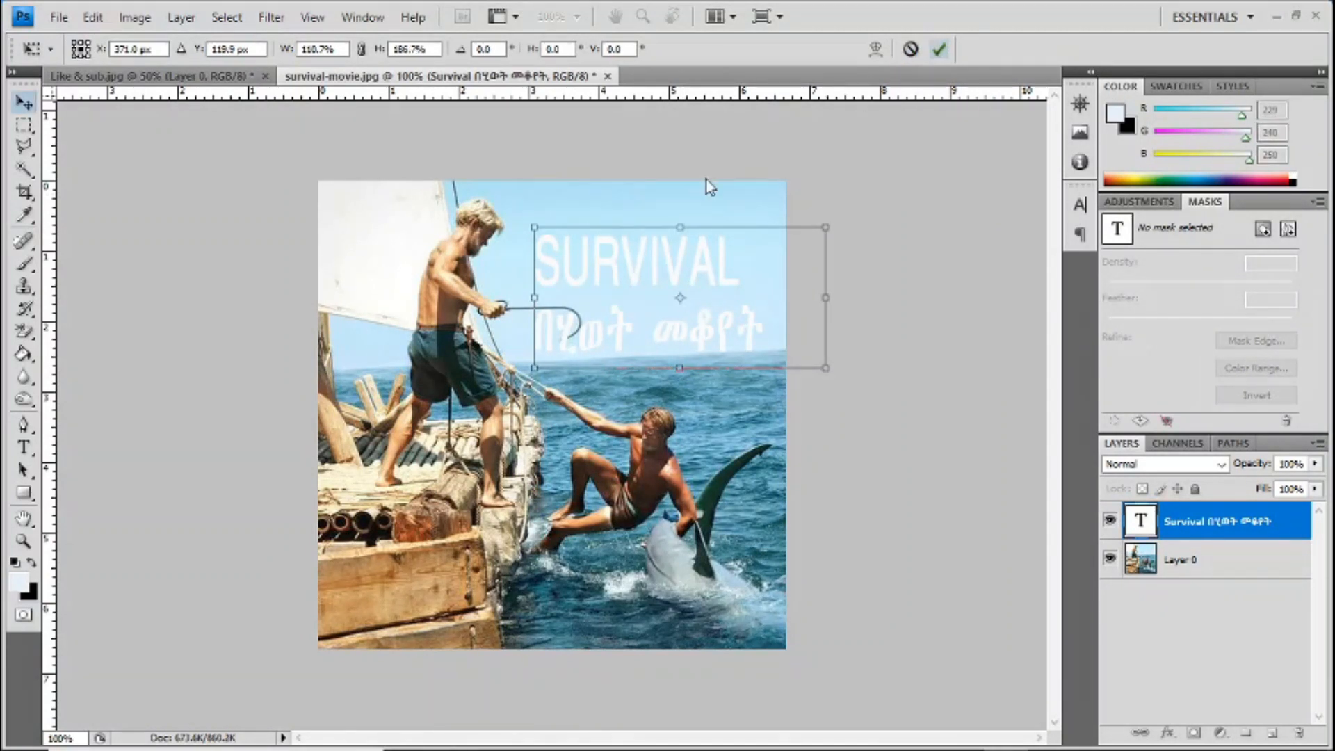
key(Return)
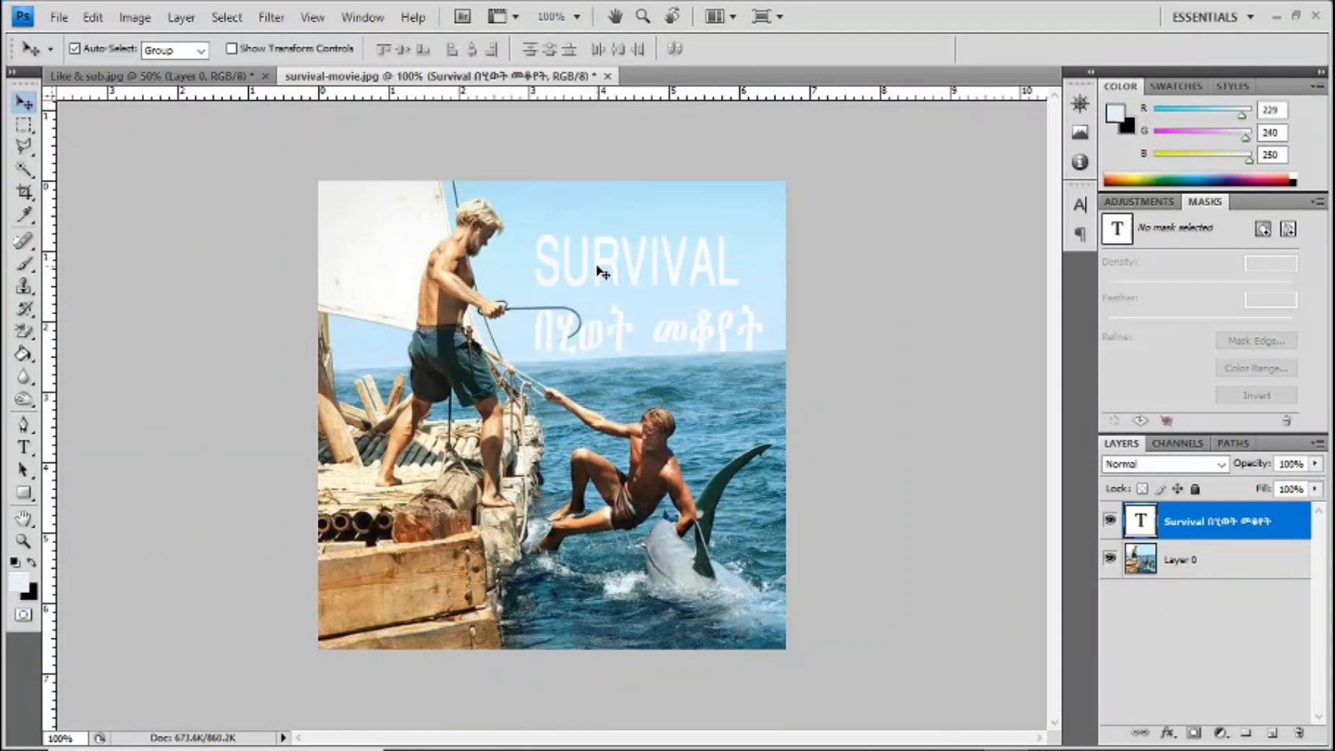
Step: Move the title up to the image's upper edge, try 36 pt leading for both lines, and set it to 48 pt
drag(595, 257, 411, 286)
click(24, 447)
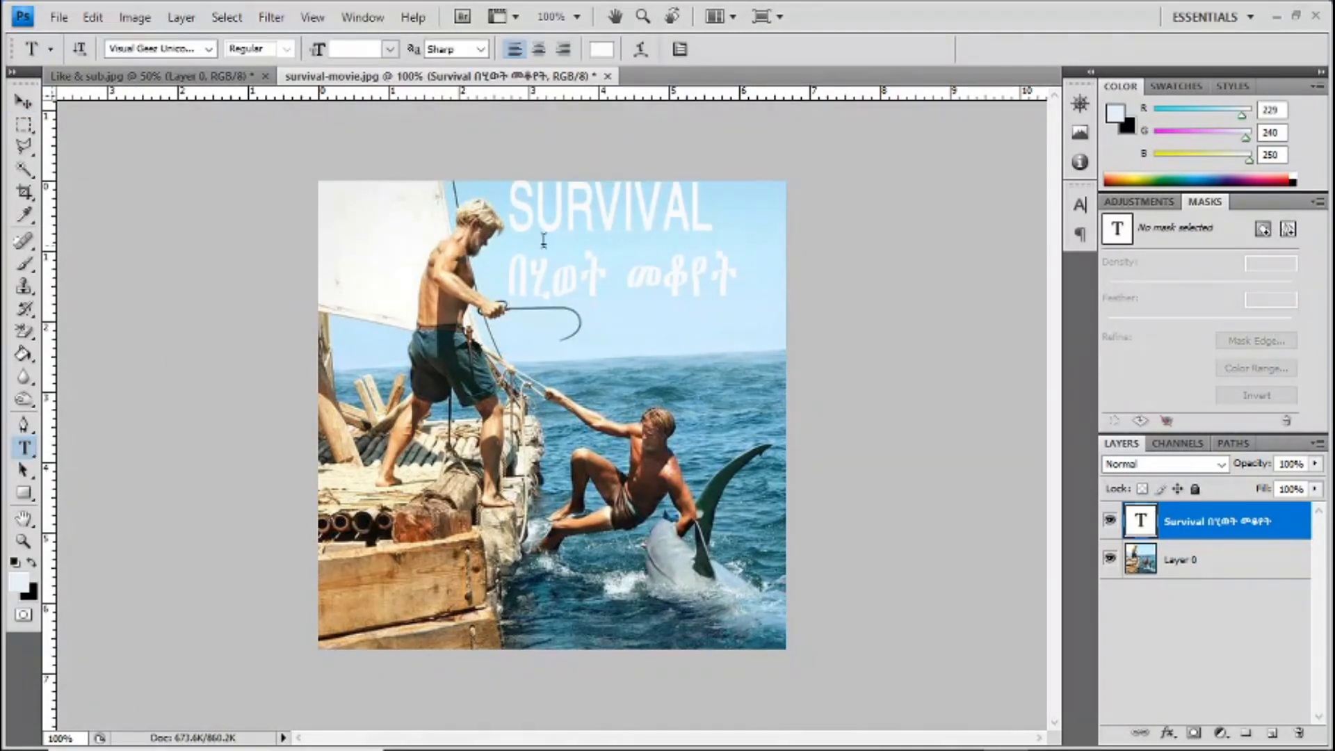
click(624, 227)
key(ctrl+a)
click(1080, 204)
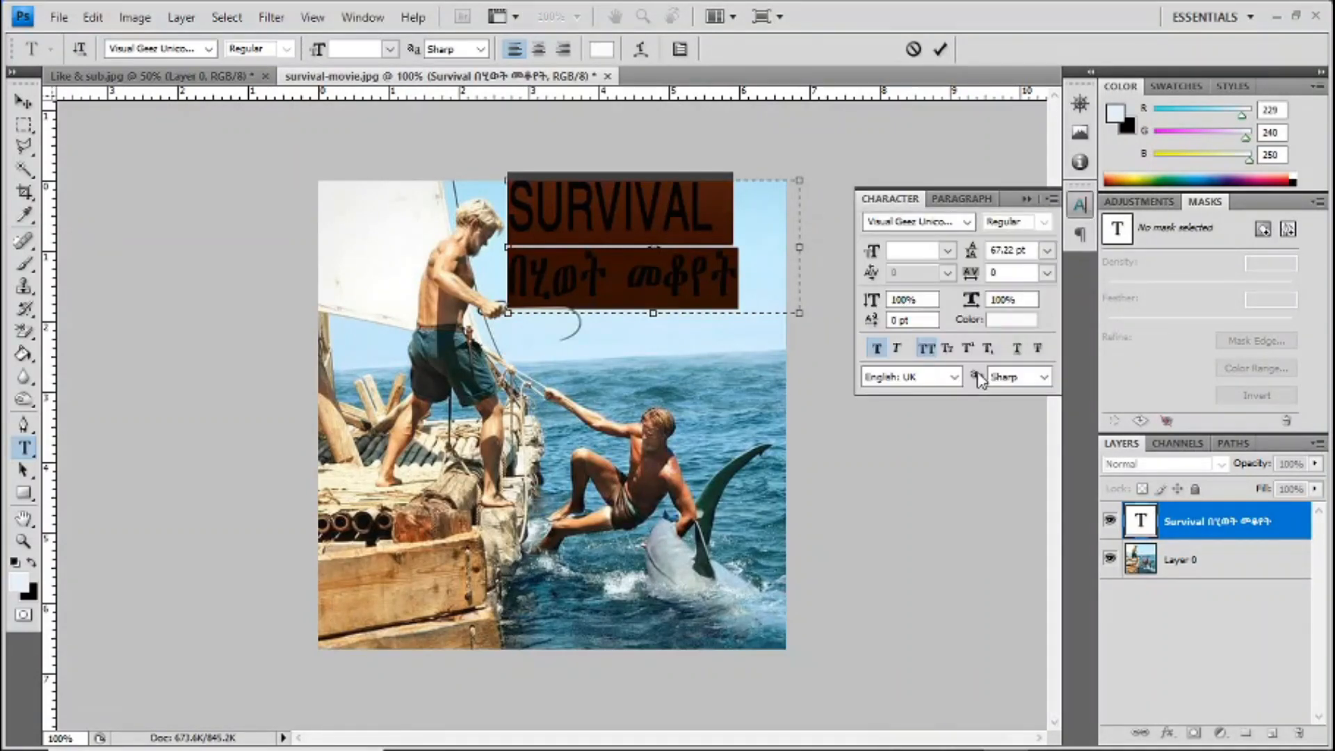
click(1046, 251)
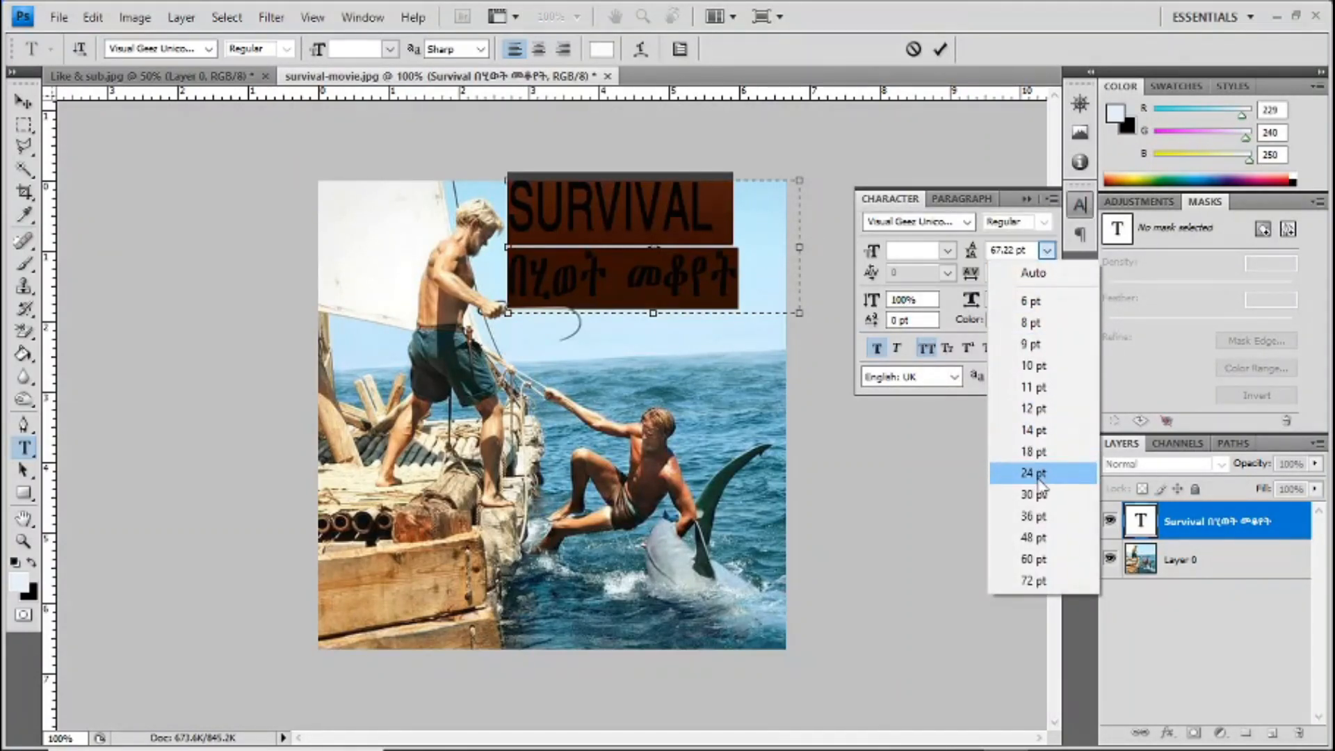
click(1034, 516)
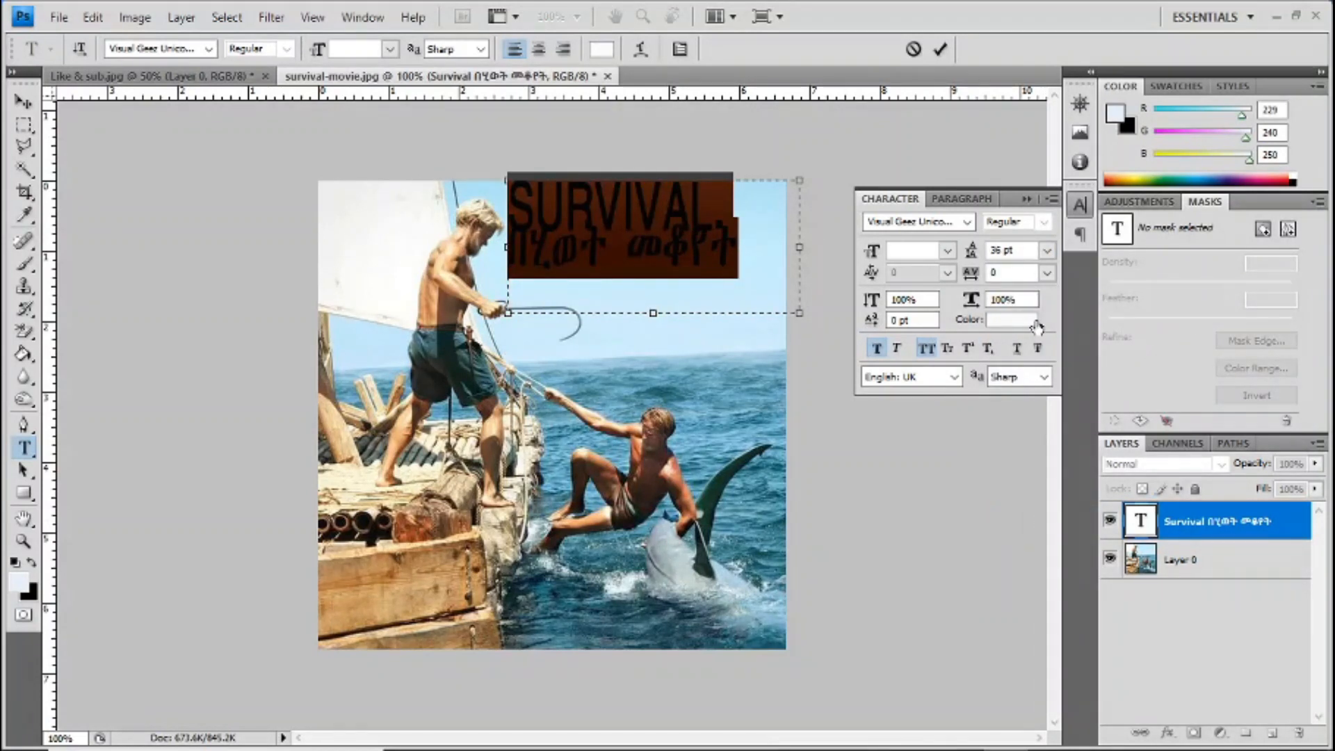
click(1047, 250)
click(1047, 531)
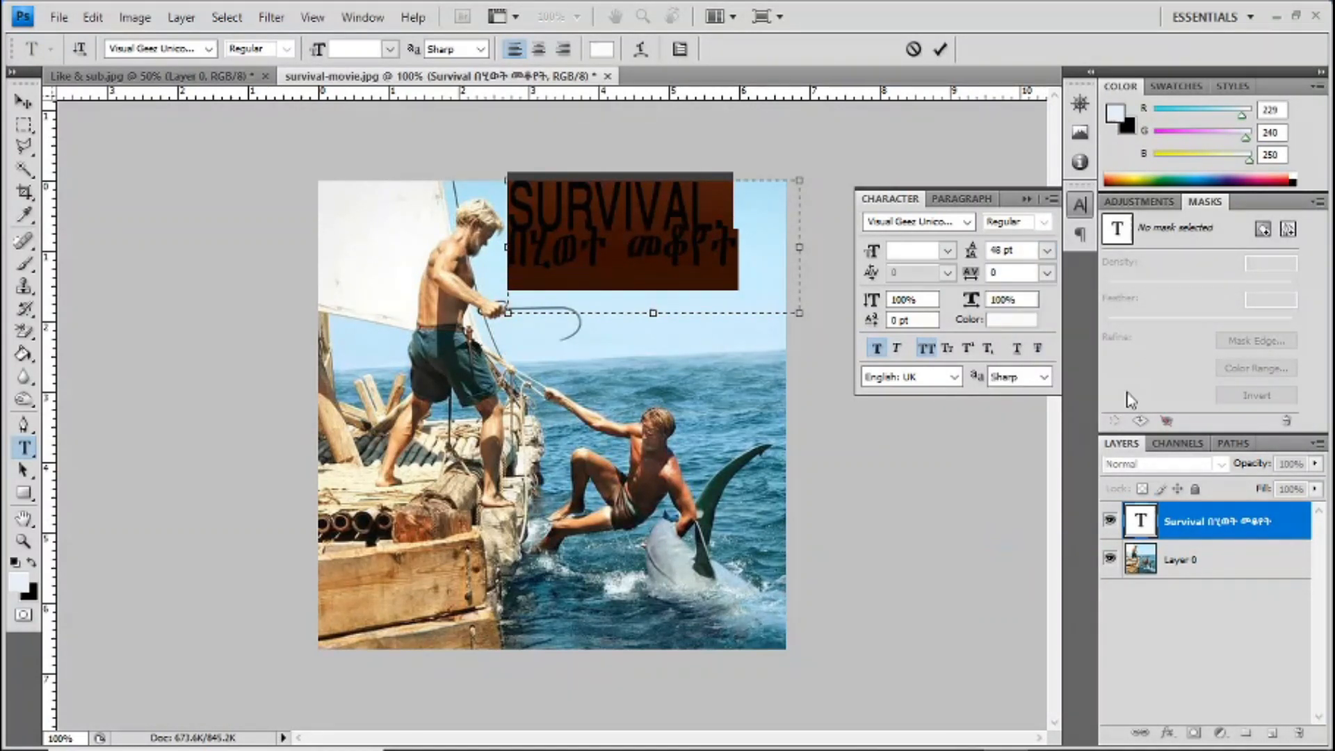
click(941, 50)
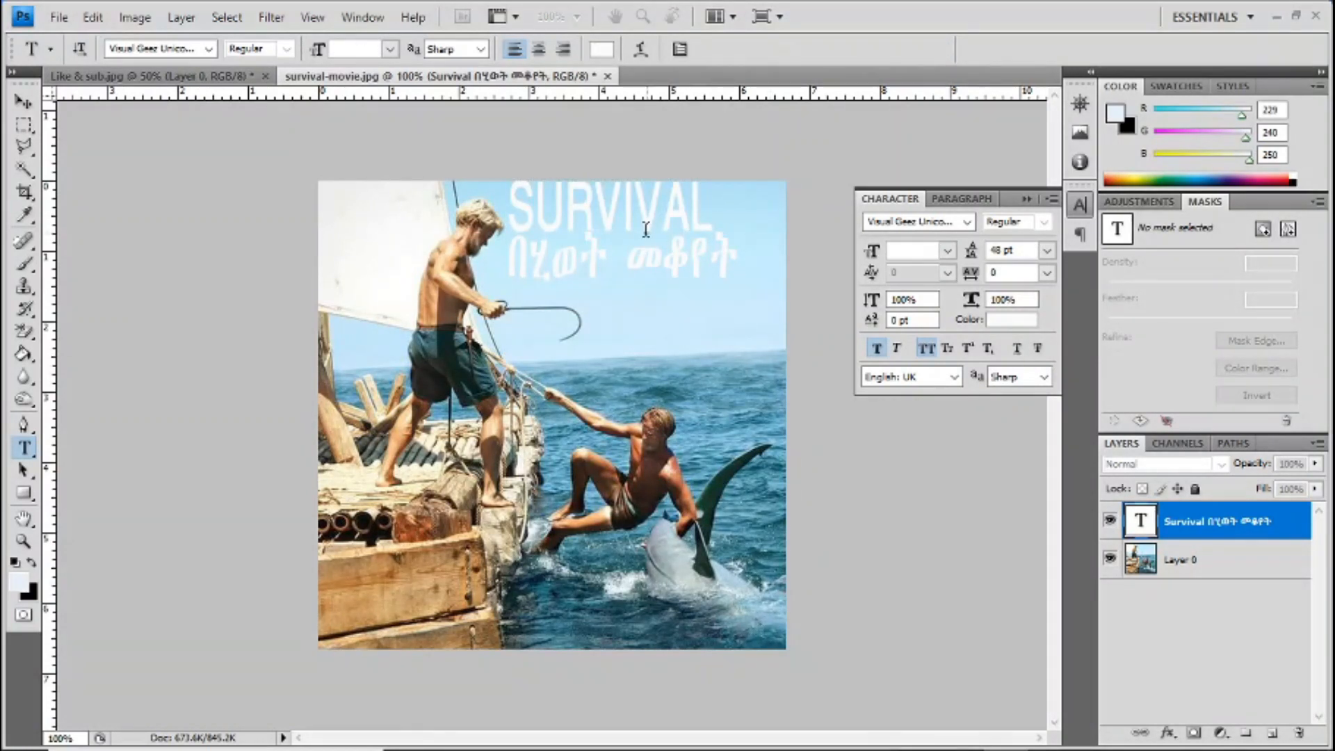
Step: Color both title lines red (ee0000), commit the text, and move the title slightly down and right in the sky
click(663, 258)
key(ctrl+a)
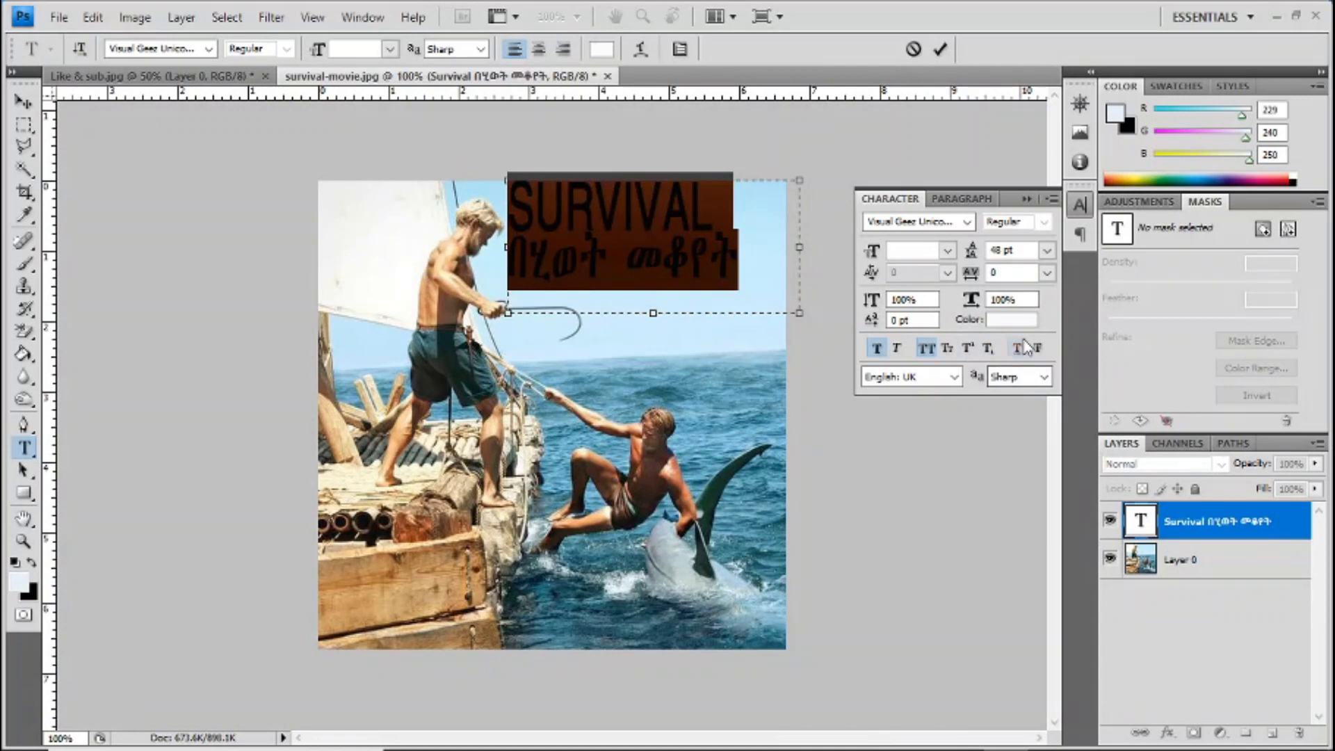
click(1015, 321)
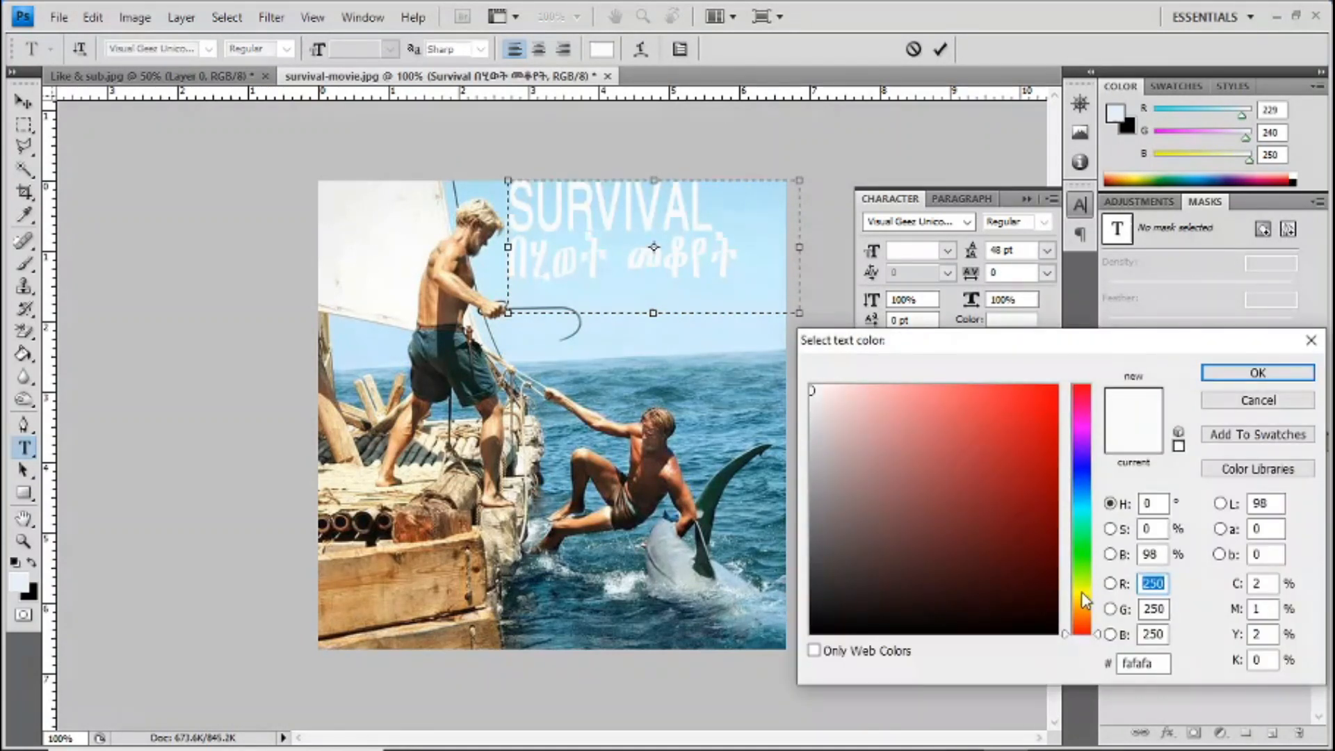
click(1087, 397)
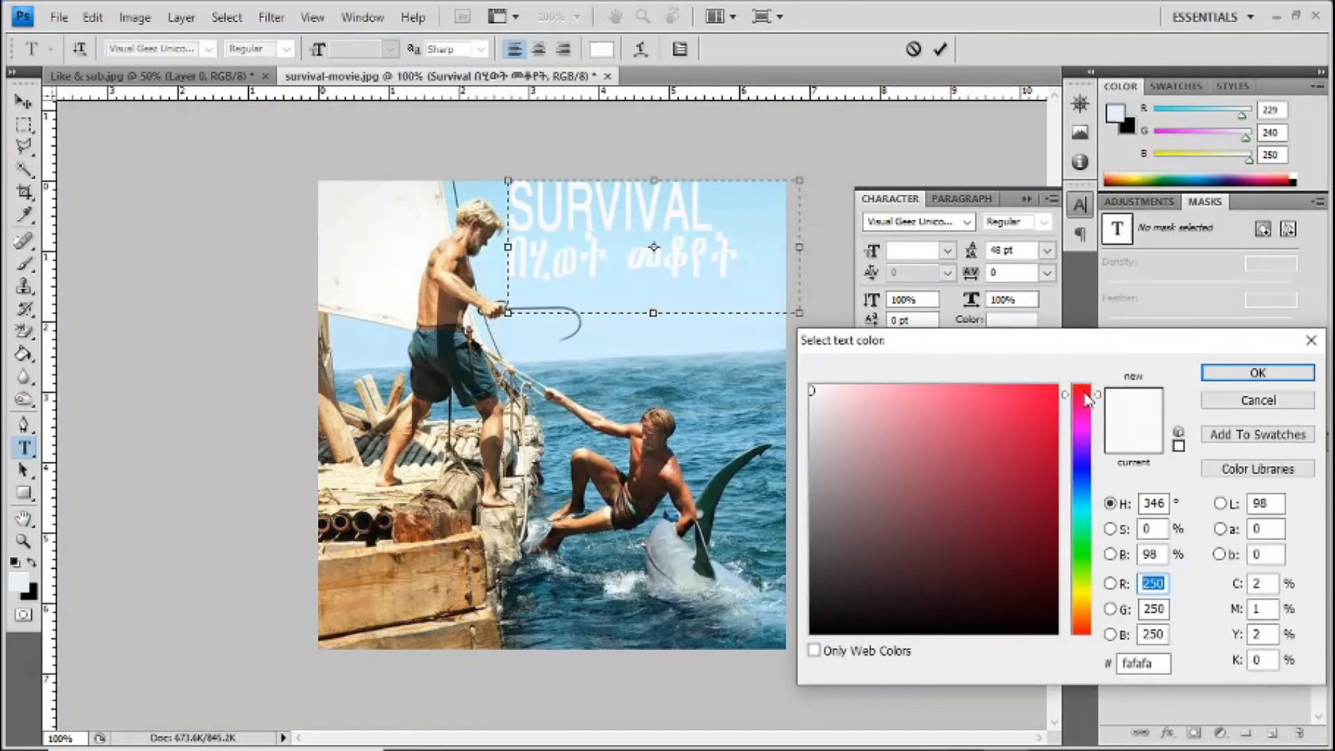
click(1056, 401)
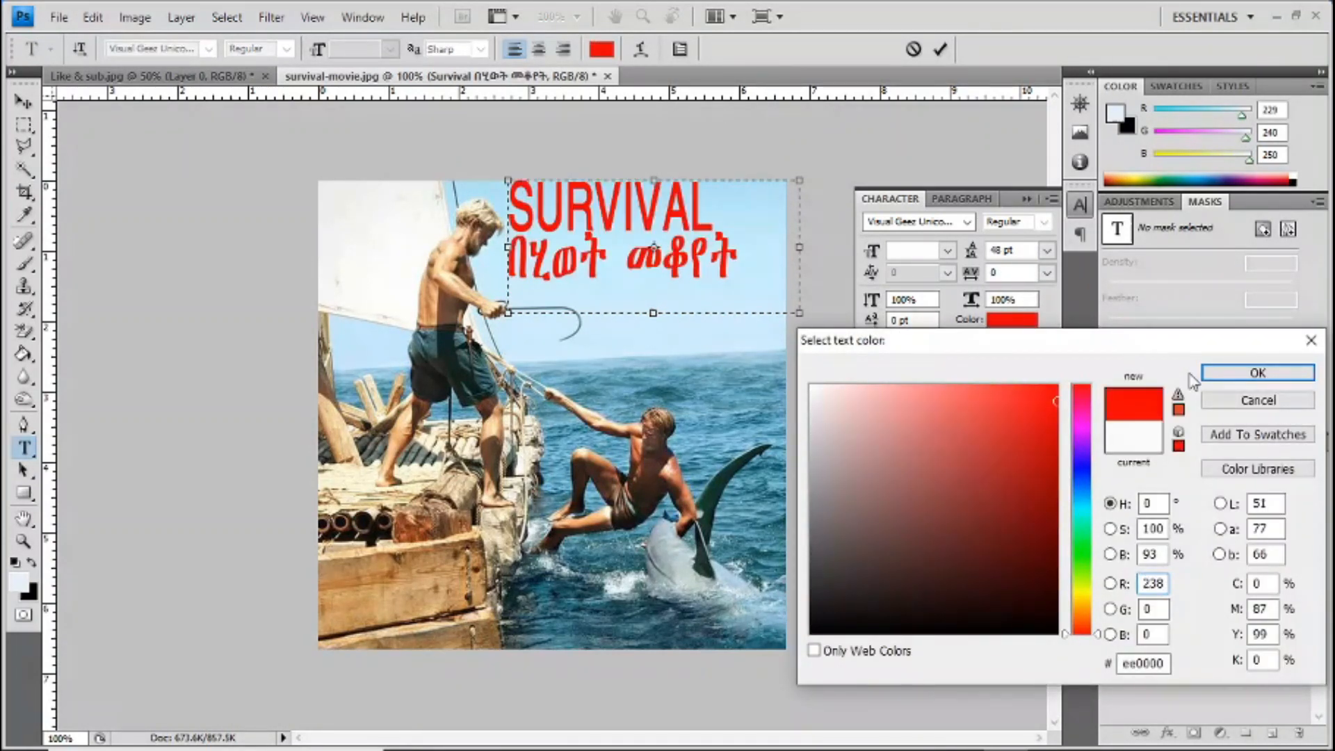
click(1255, 374)
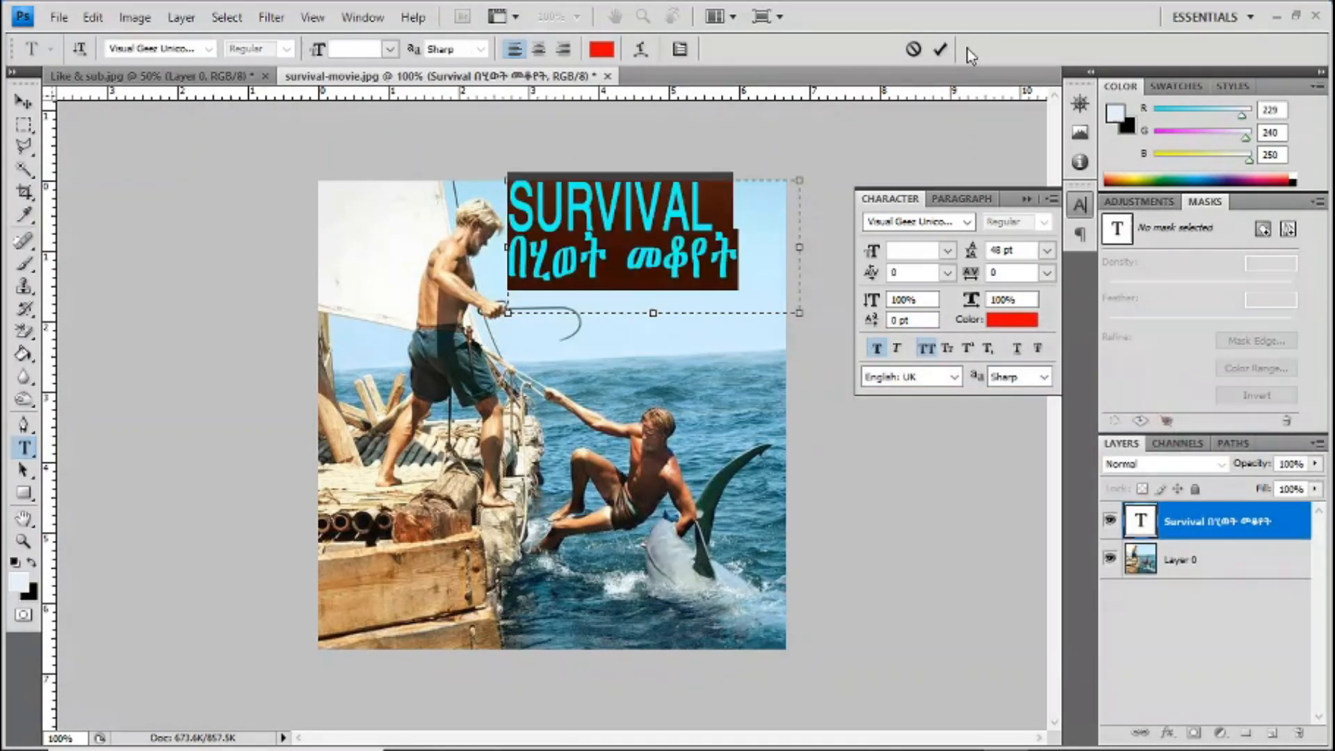
click(942, 54)
click(23, 102)
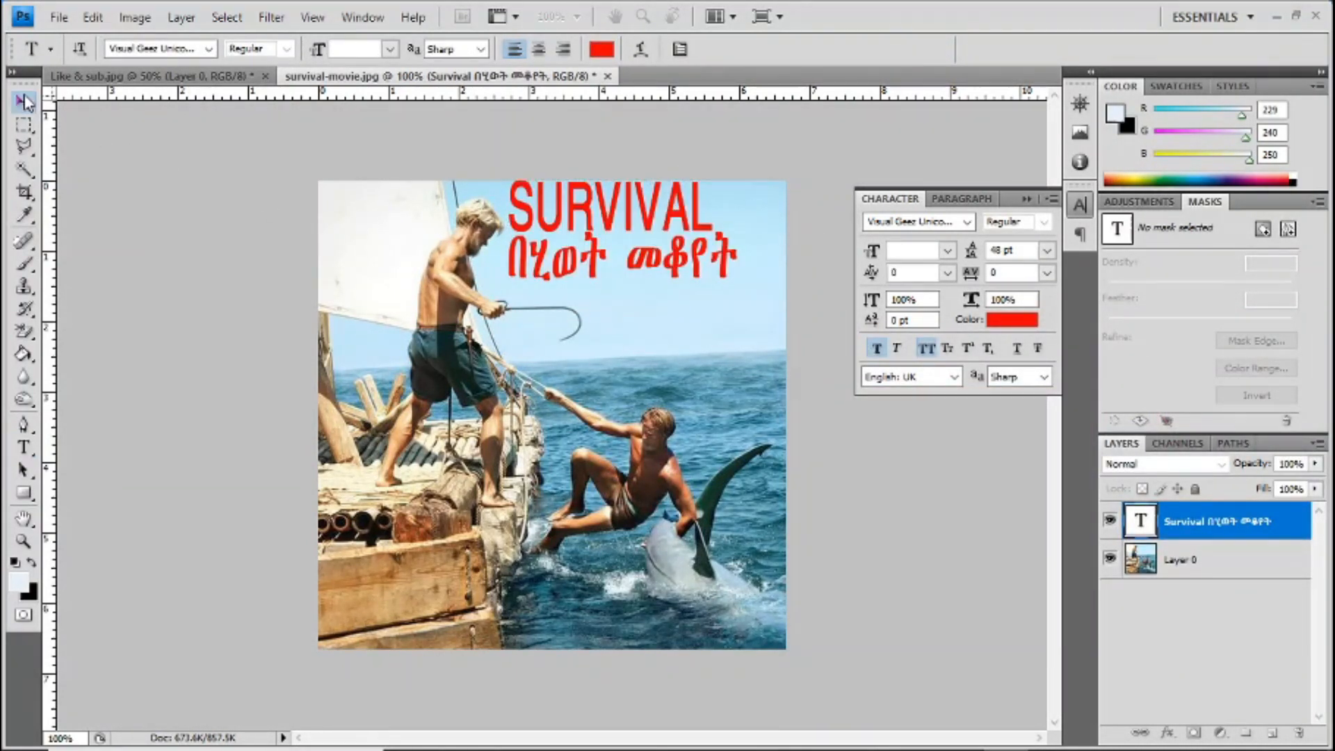
drag(612, 214, 627, 230)
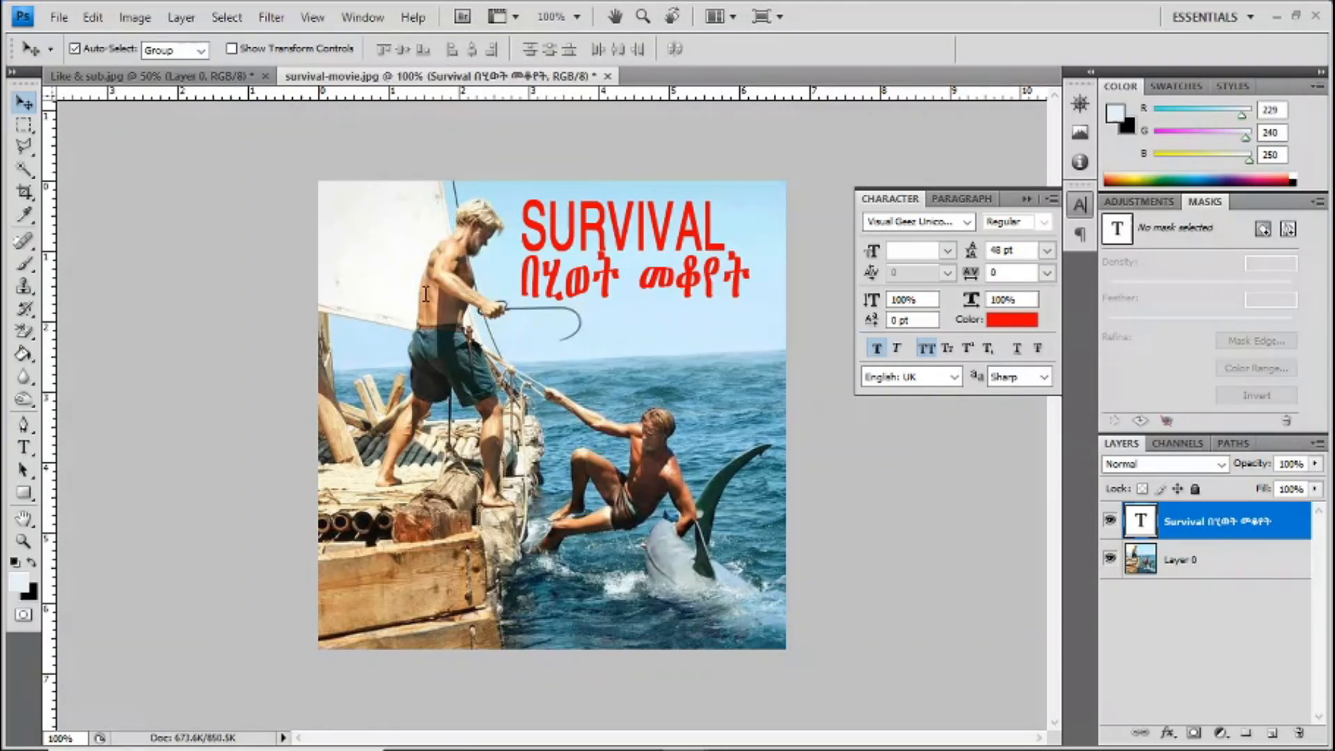
Step: Open sunrise logo1.png and copy its Sunrise Tube logo into the survival-movie.jpg image
key(ctrl+o)
double_click(741, 189)
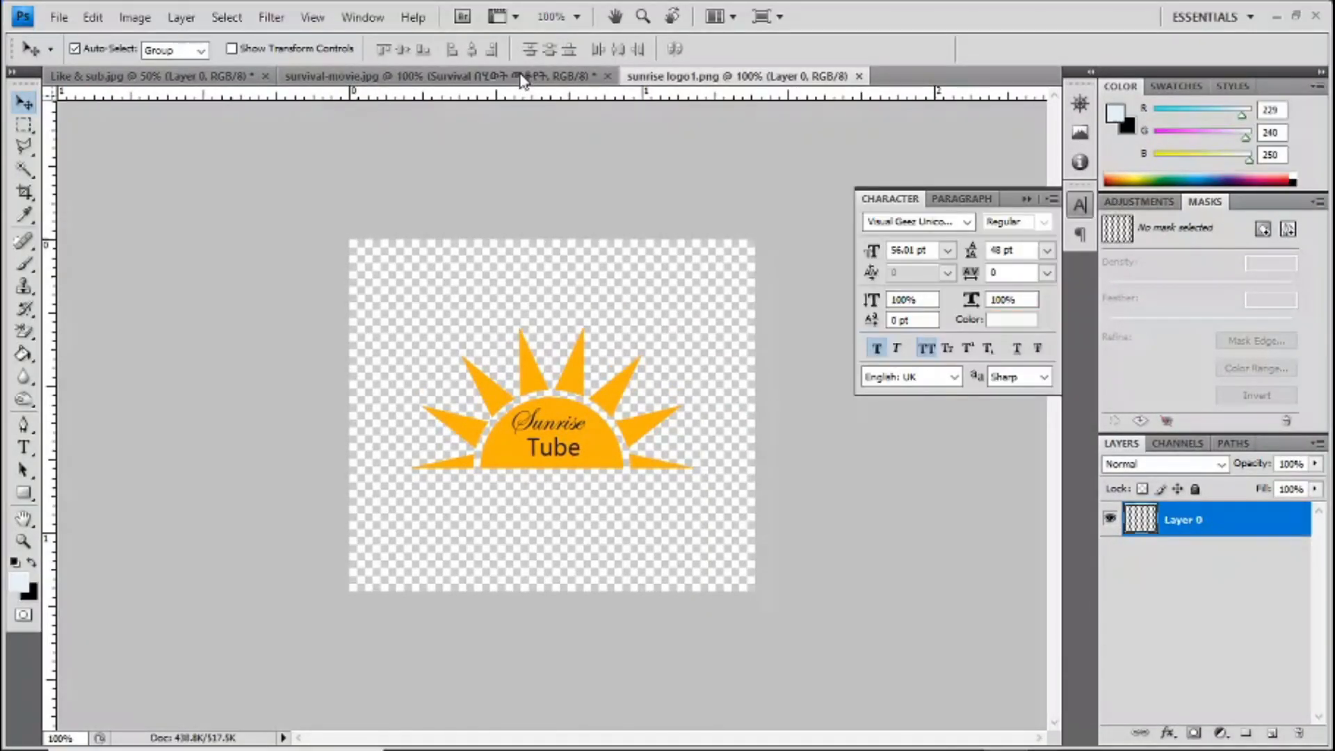
drag(522, 80, 611, 298)
drag(613, 388, 613, 388)
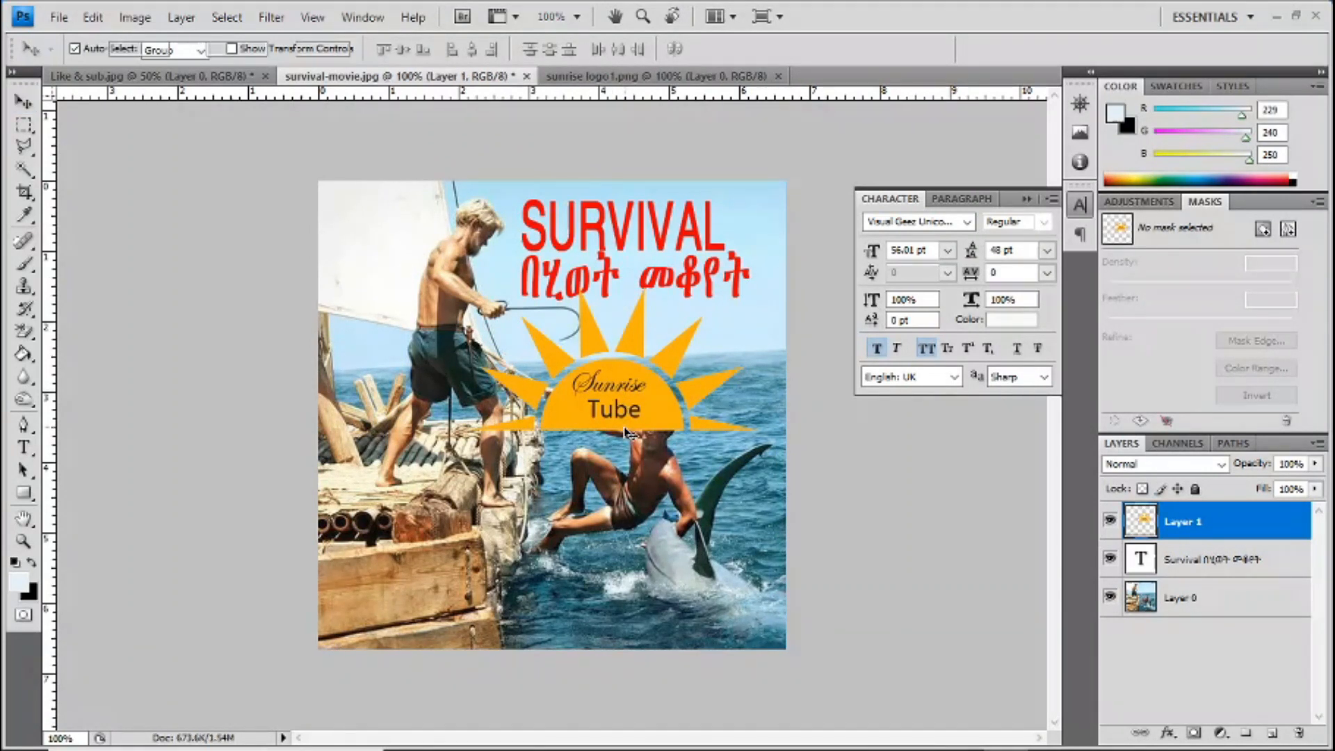
Step: Scale the Sunrise Tube logo proportionally to 65.2% and place it just below the Amharic title line
key(ctrl+t)
click(362, 48)
drag(755, 287, 656, 347)
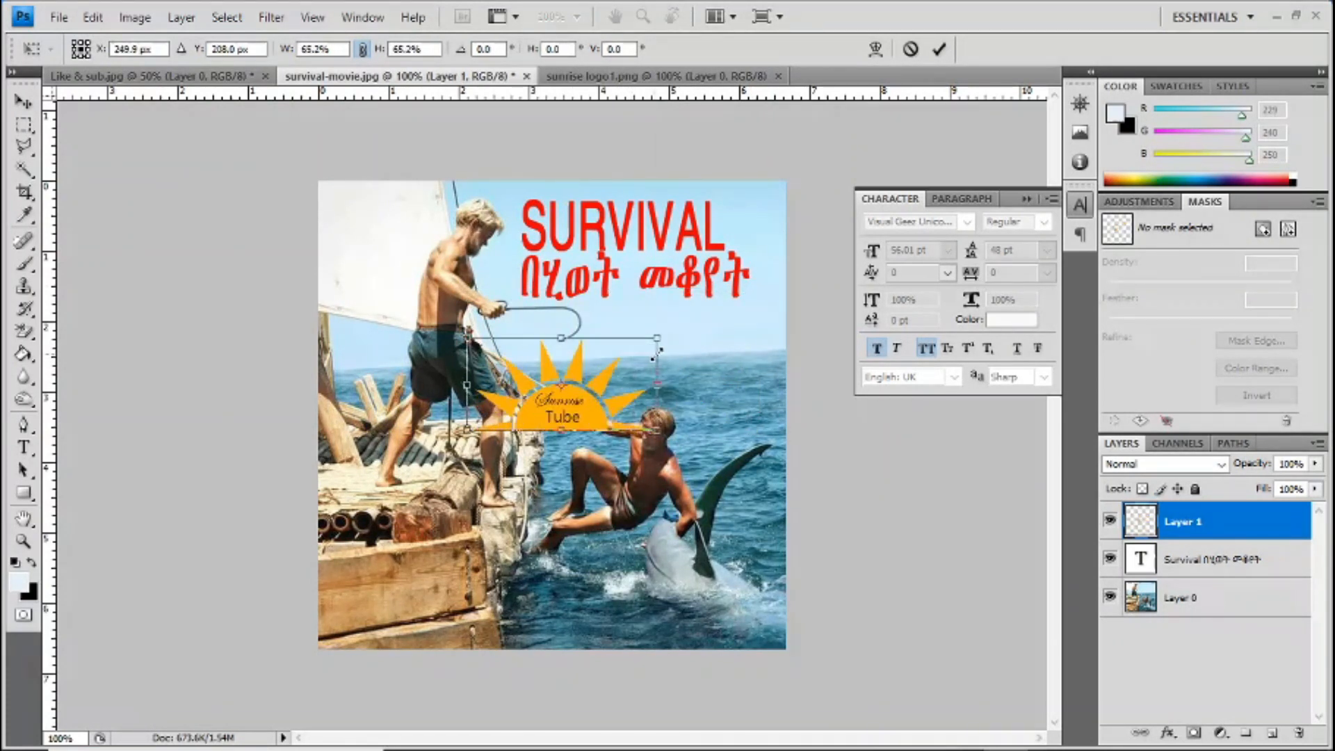
drag(558, 408, 665, 376)
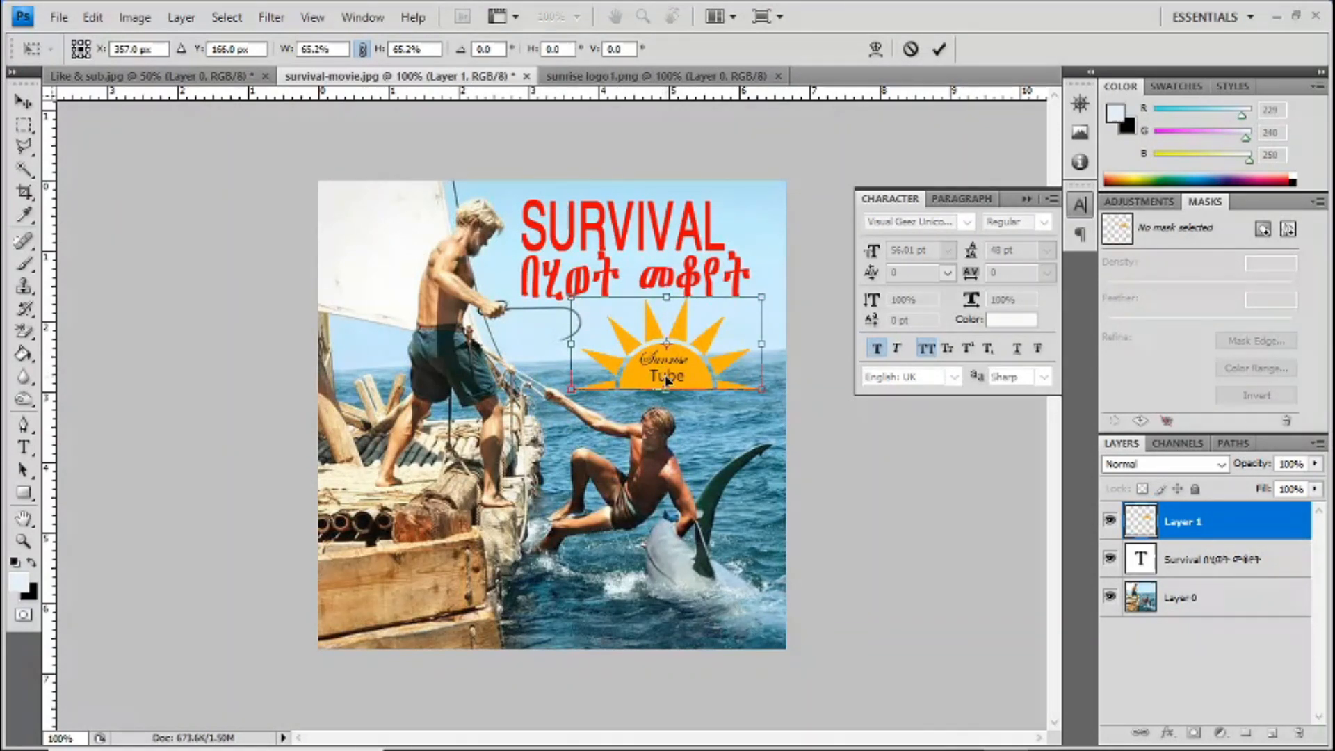
click(939, 50)
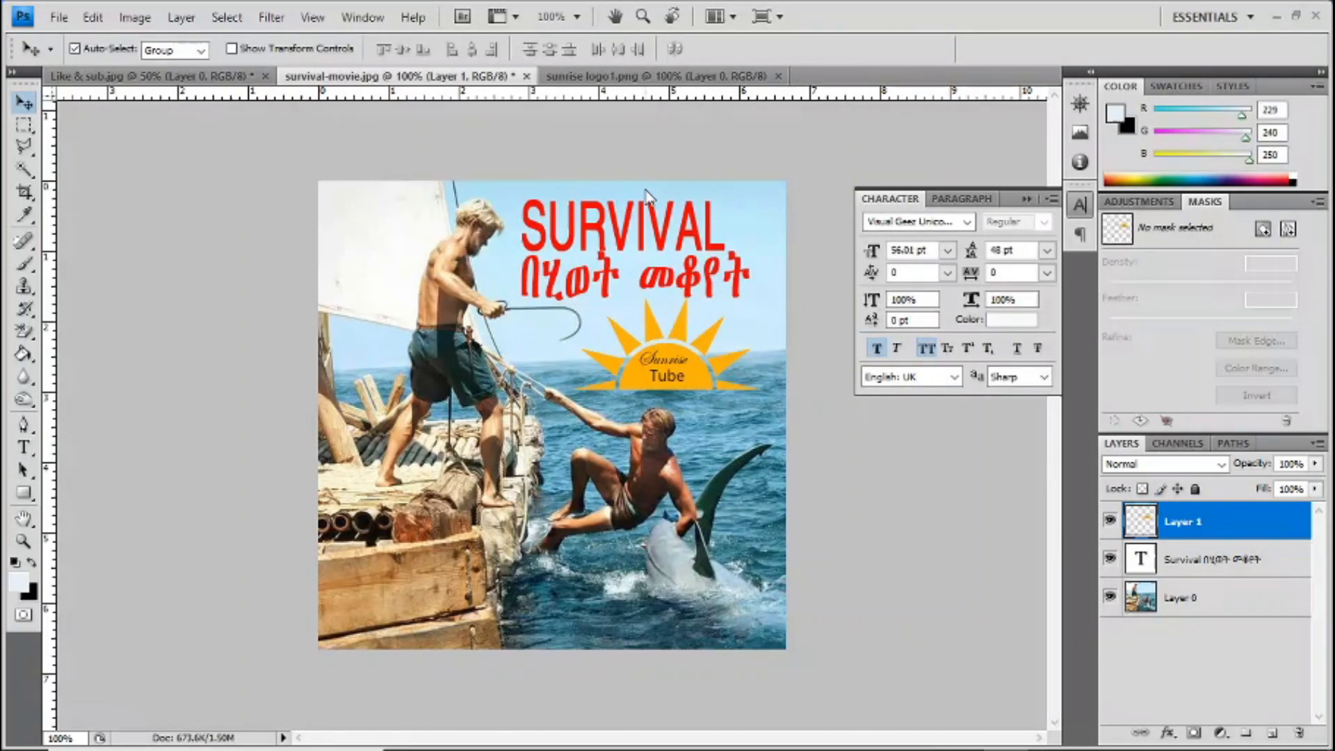
click(60, 17)
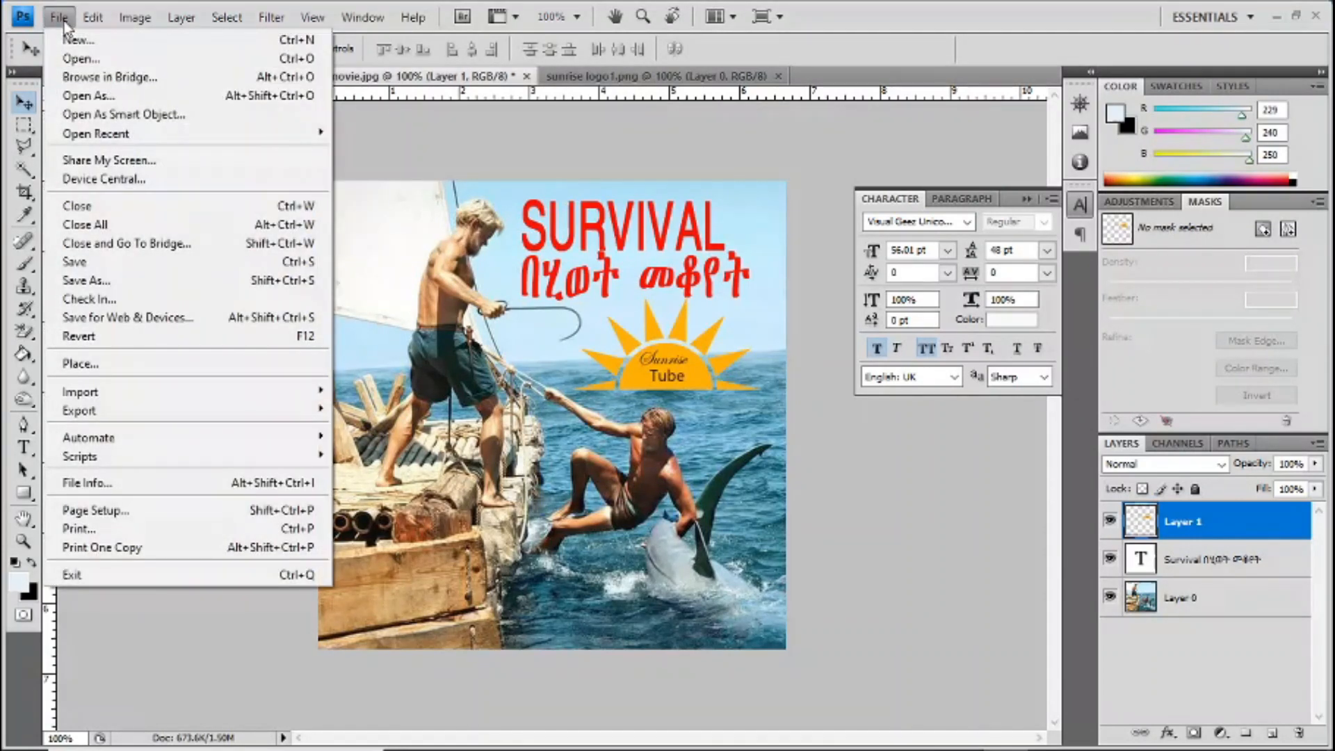
mouse_move(134, 446)
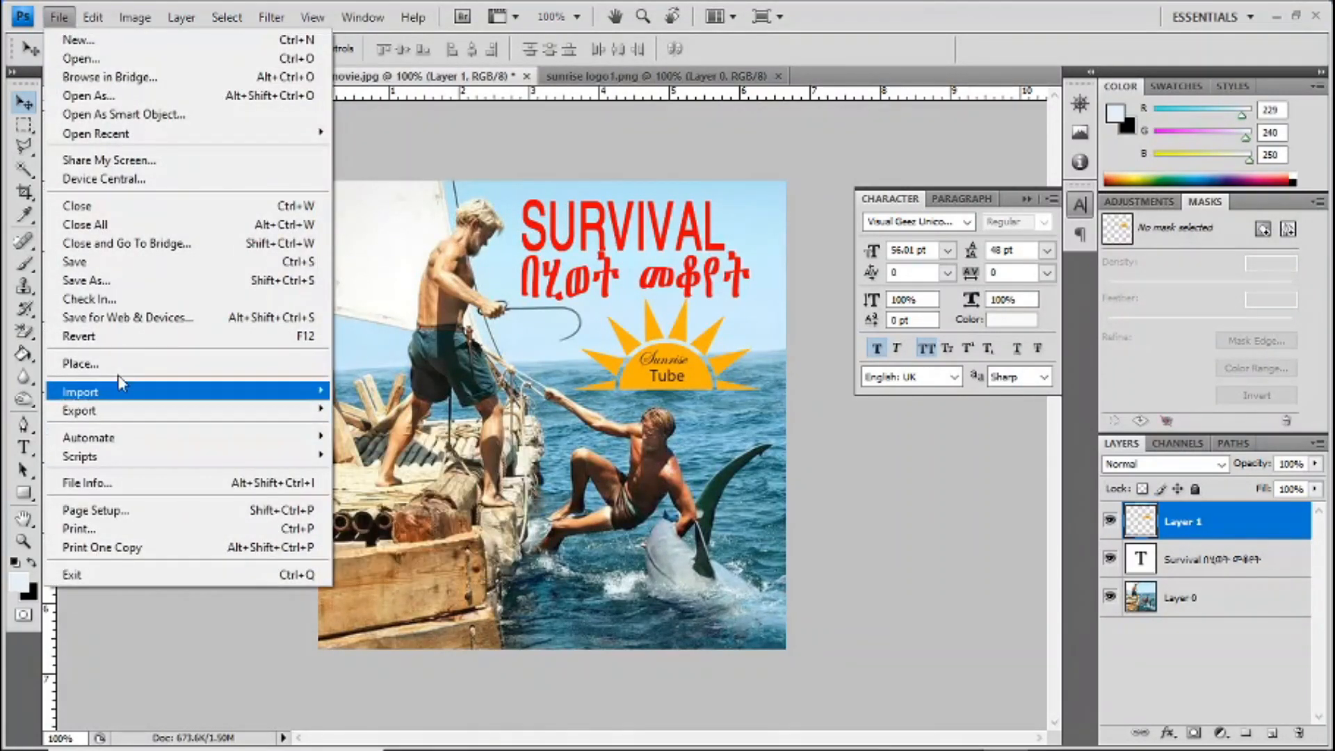
click(92, 59)
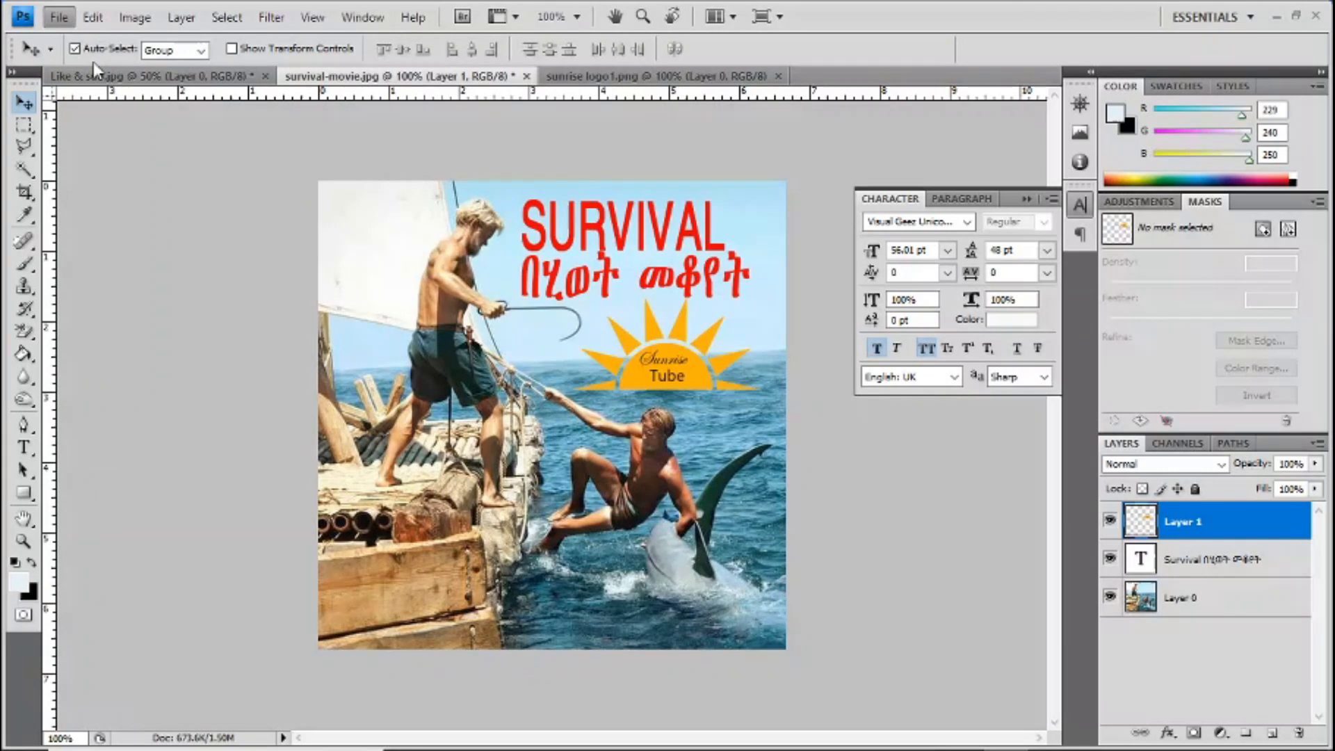
click(996, 60)
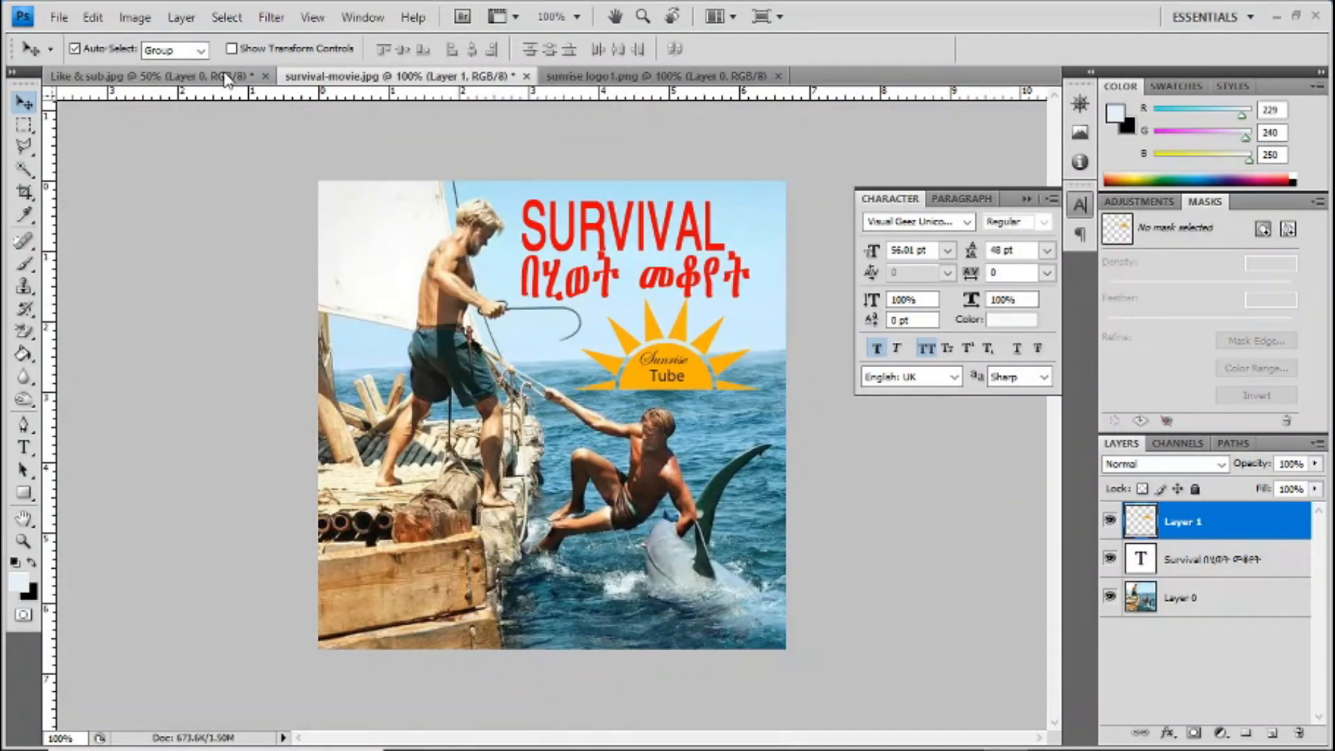
Step: Copy the graphic layer from Like & sub.jpg into the survival-movie.jpg image
click(222, 76)
drag(508, 426, 460, 410)
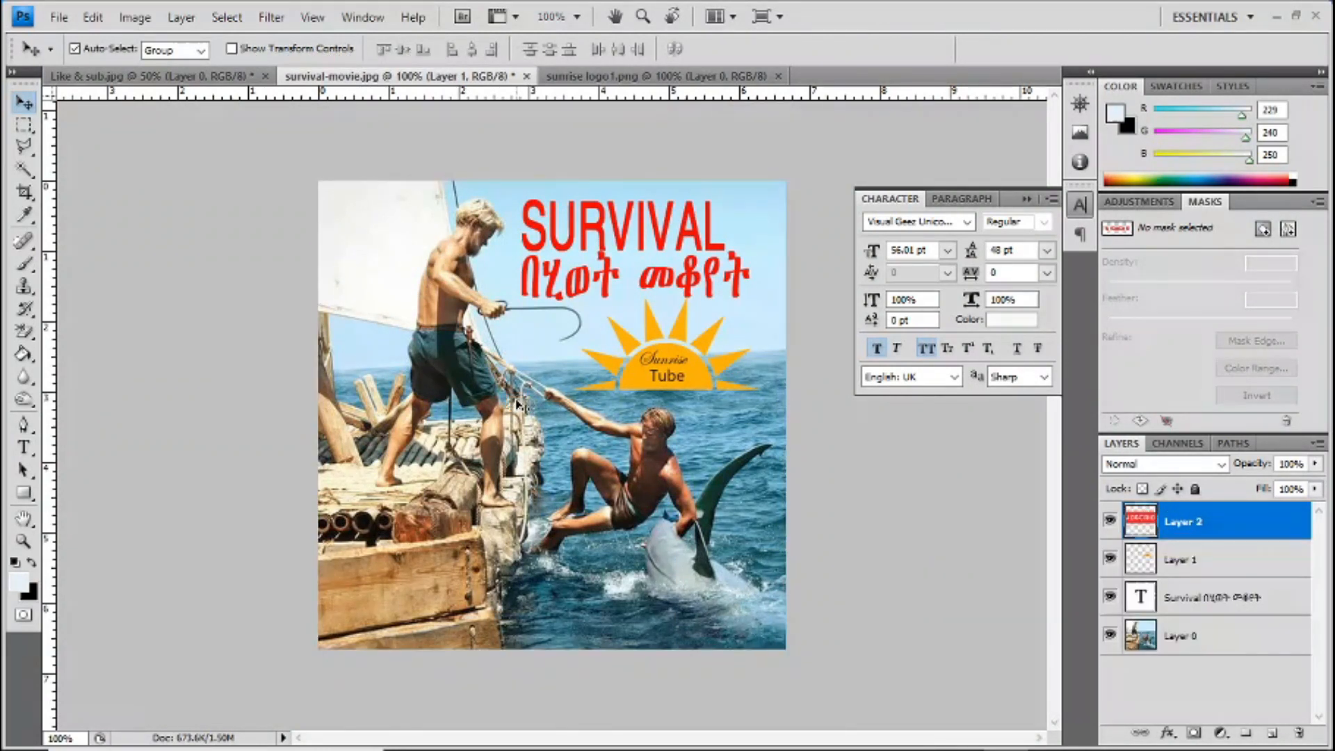
Step: Scale the subscribe graphic proportionally to 8.7%, place it on the white sail in the image's upper-left corner, and collapse the character settings
key(ctrl+t)
drag(683, 310, 291, 373)
drag(220, 411, 595, 349)
drag(667, 308, 580, 322)
drag(432, 288, 412, 233)
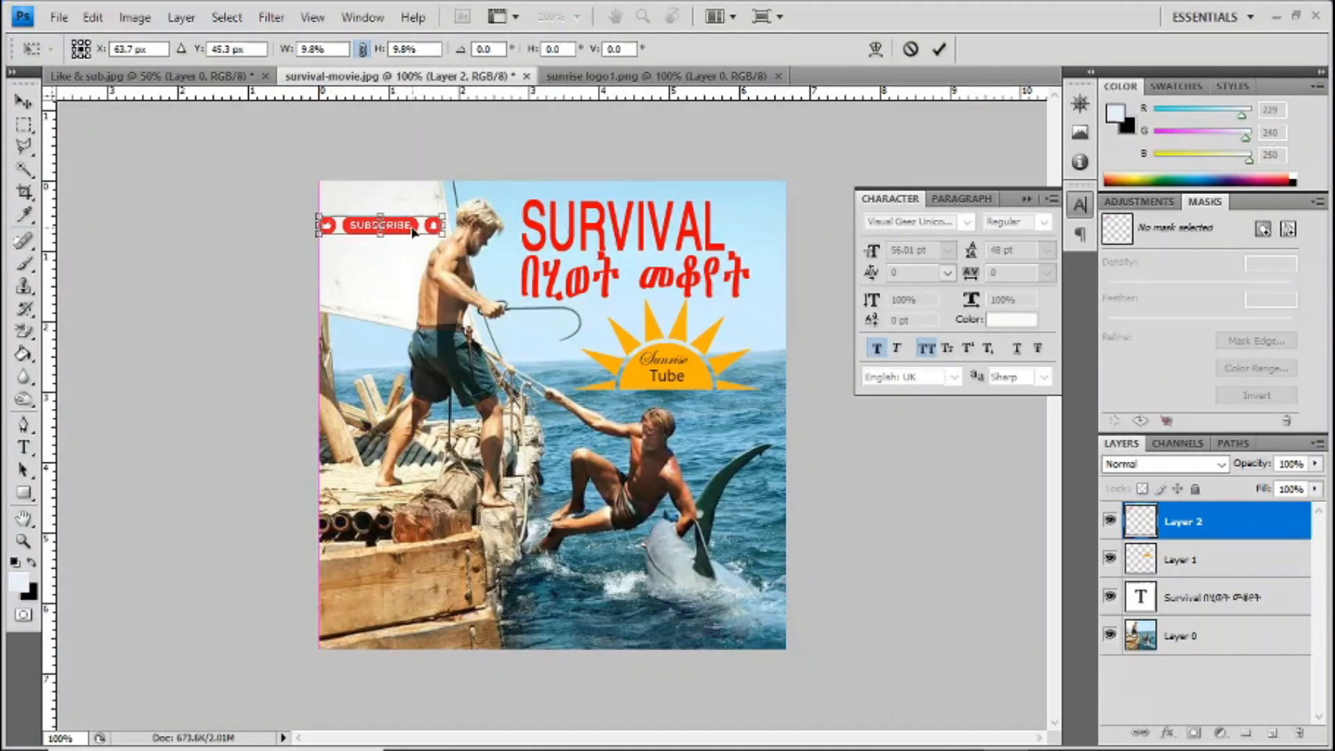
right_click(413, 233)
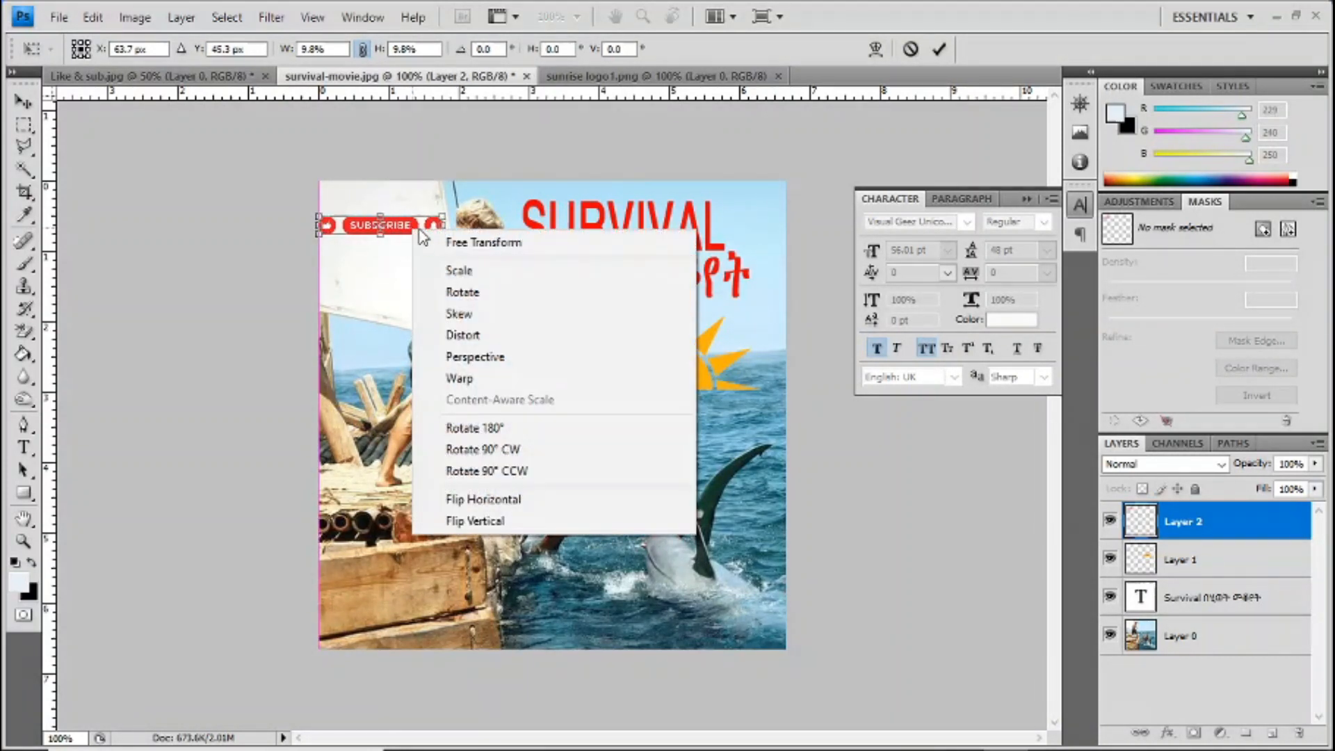
click(444, 202)
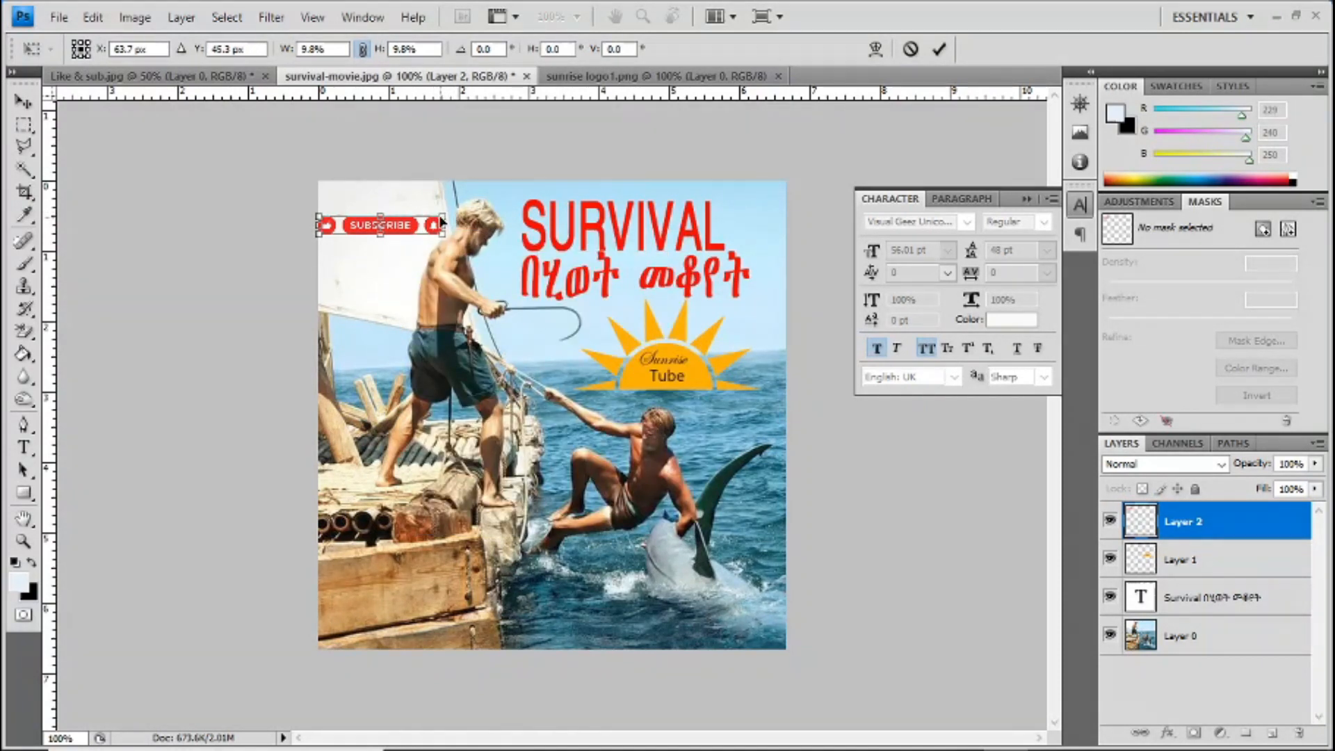
drag(445, 215, 406, 231)
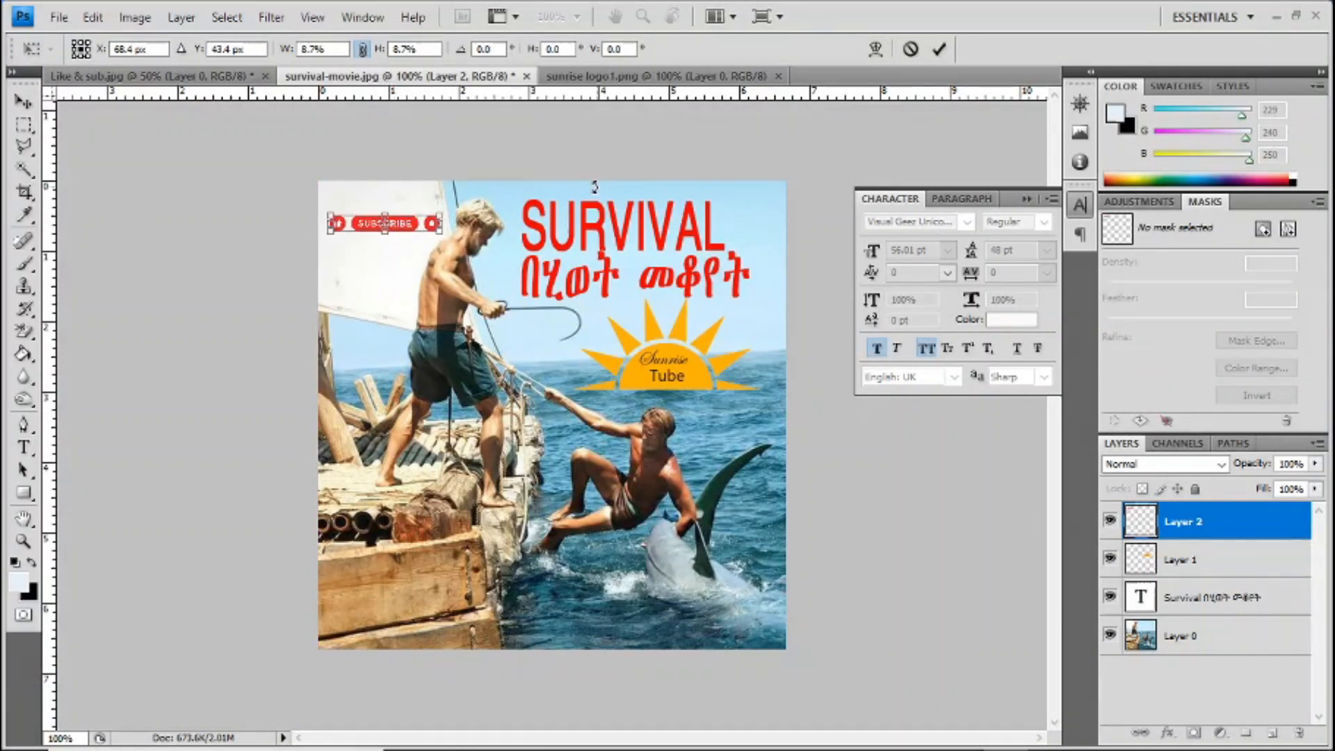
click(938, 48)
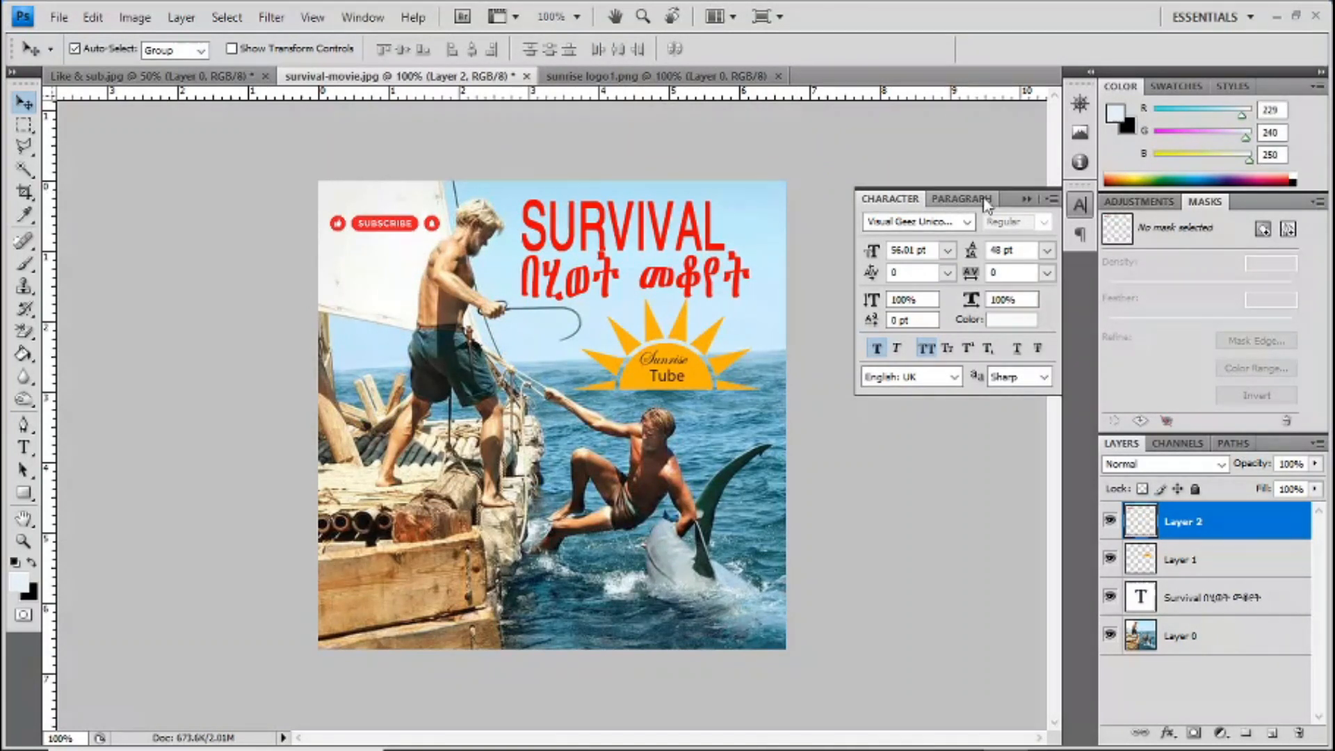
click(1027, 200)
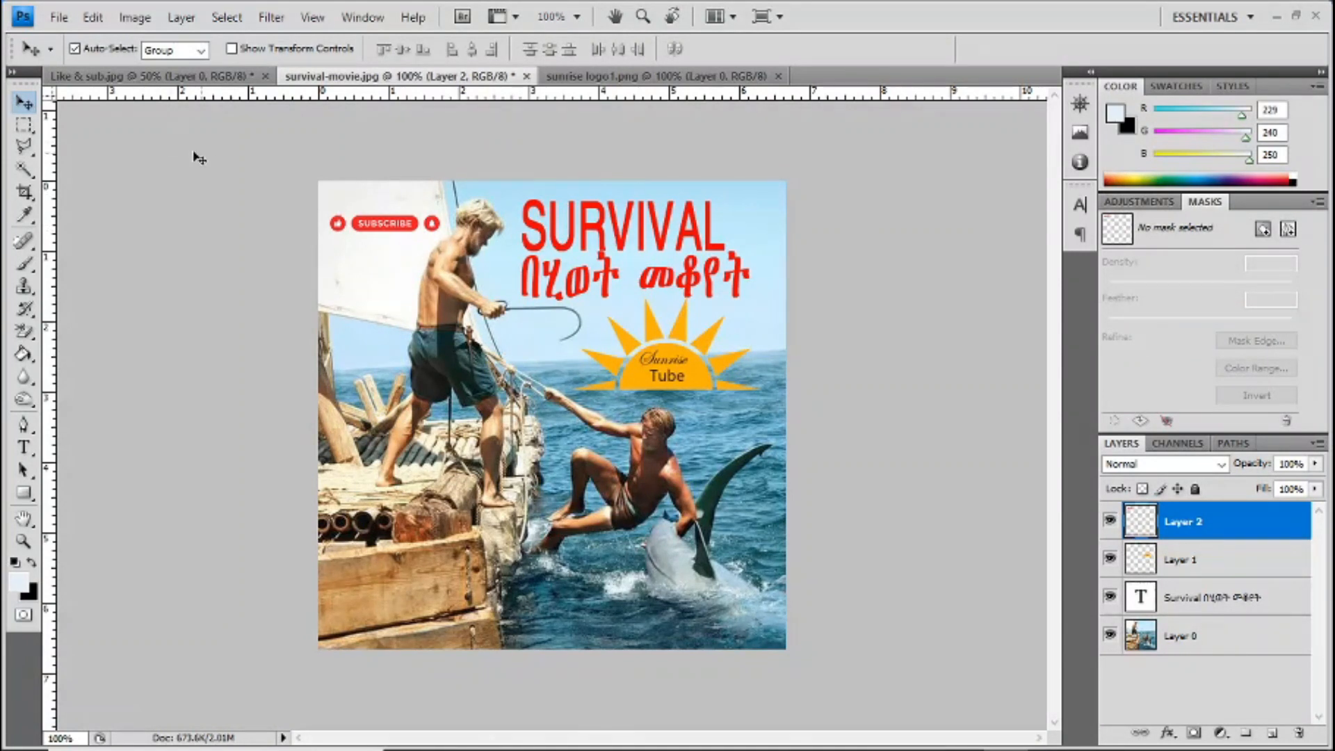
Step: Save the layered image as survival-movie in Photoshop (PSD) format in The Best Survival folder, with Maximize Compatibility on
click(58, 17)
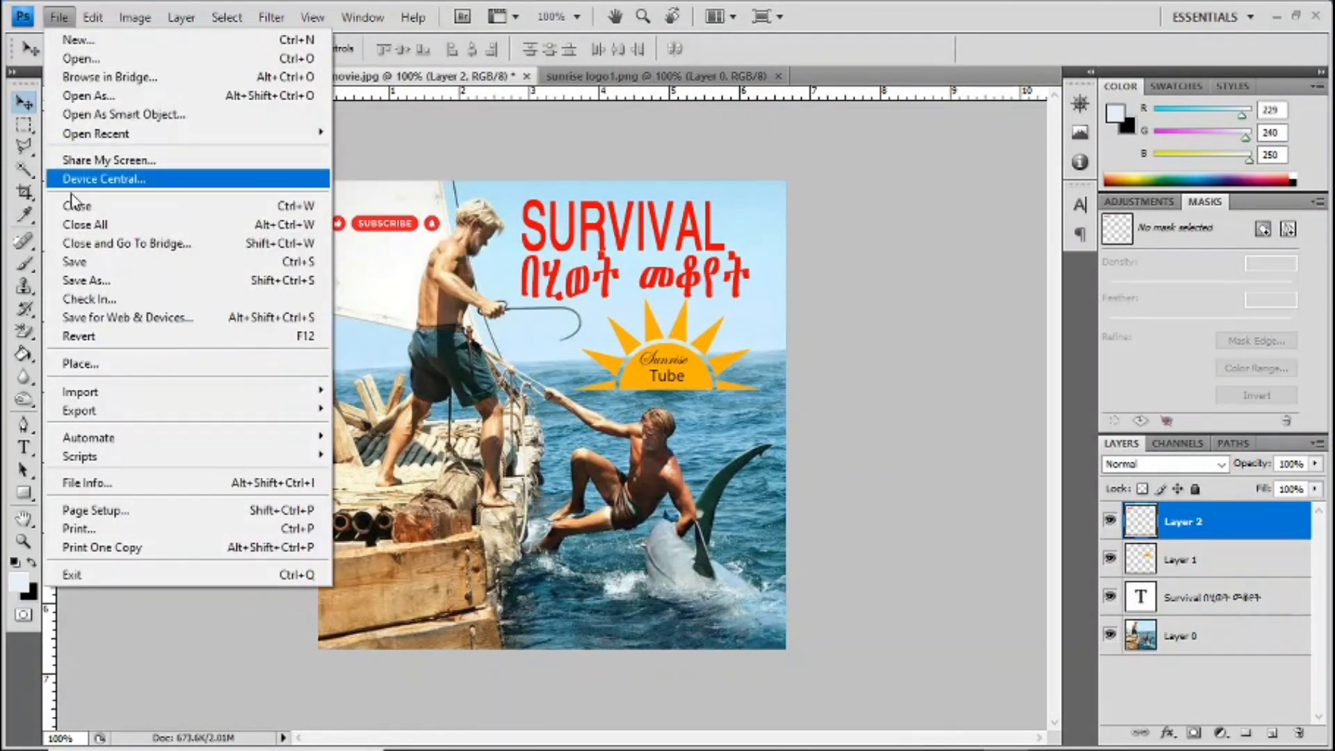
click(103, 287)
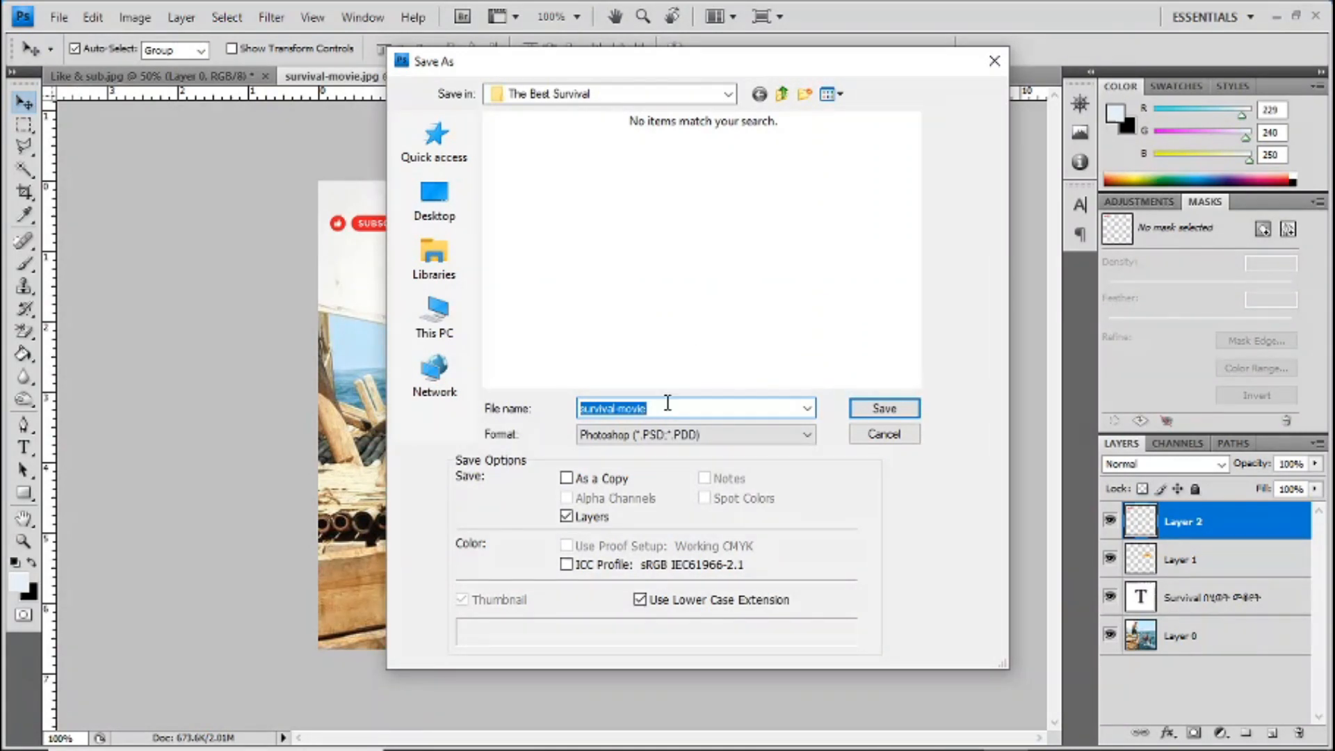
click(885, 408)
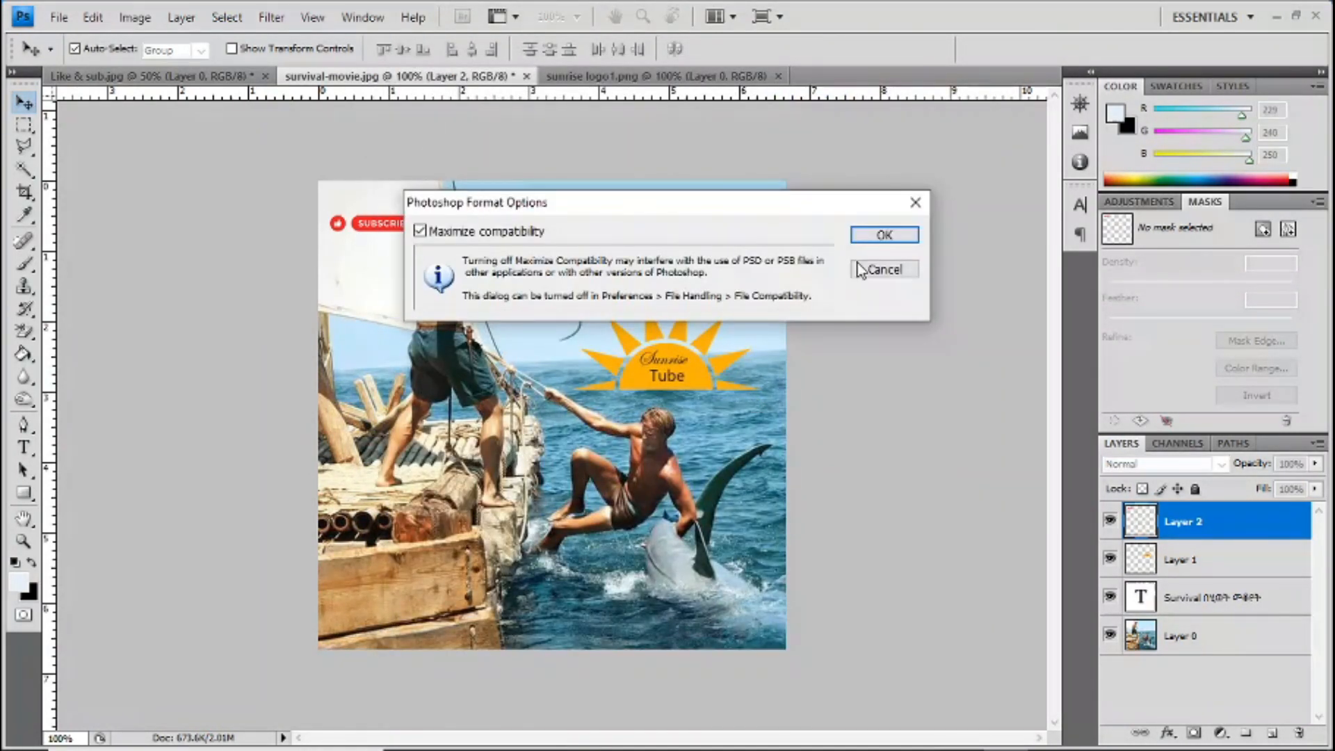
key(Return)
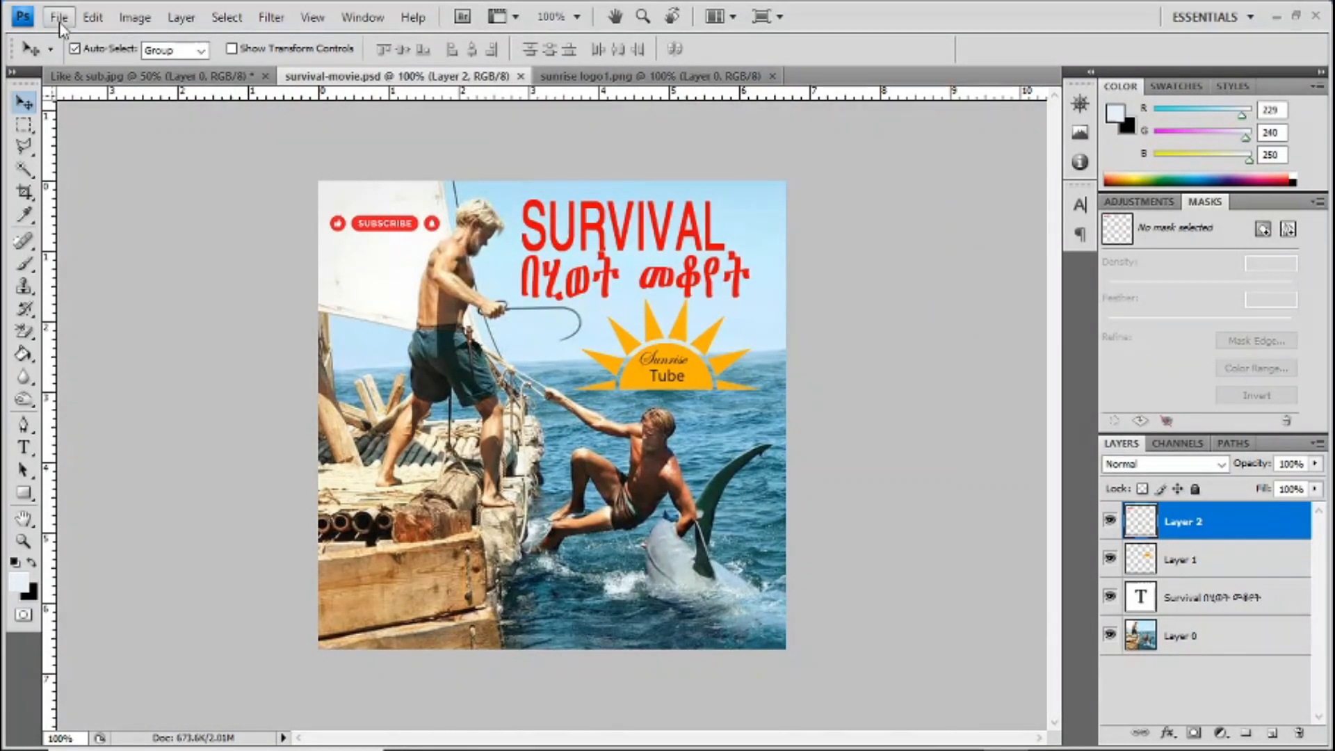
Step: Save a JPEG copy in The Best Survival folder with Sunrise added before survival-movie in the file name, at Maximum quality 12, Baseline ("Standard")
click(59, 16)
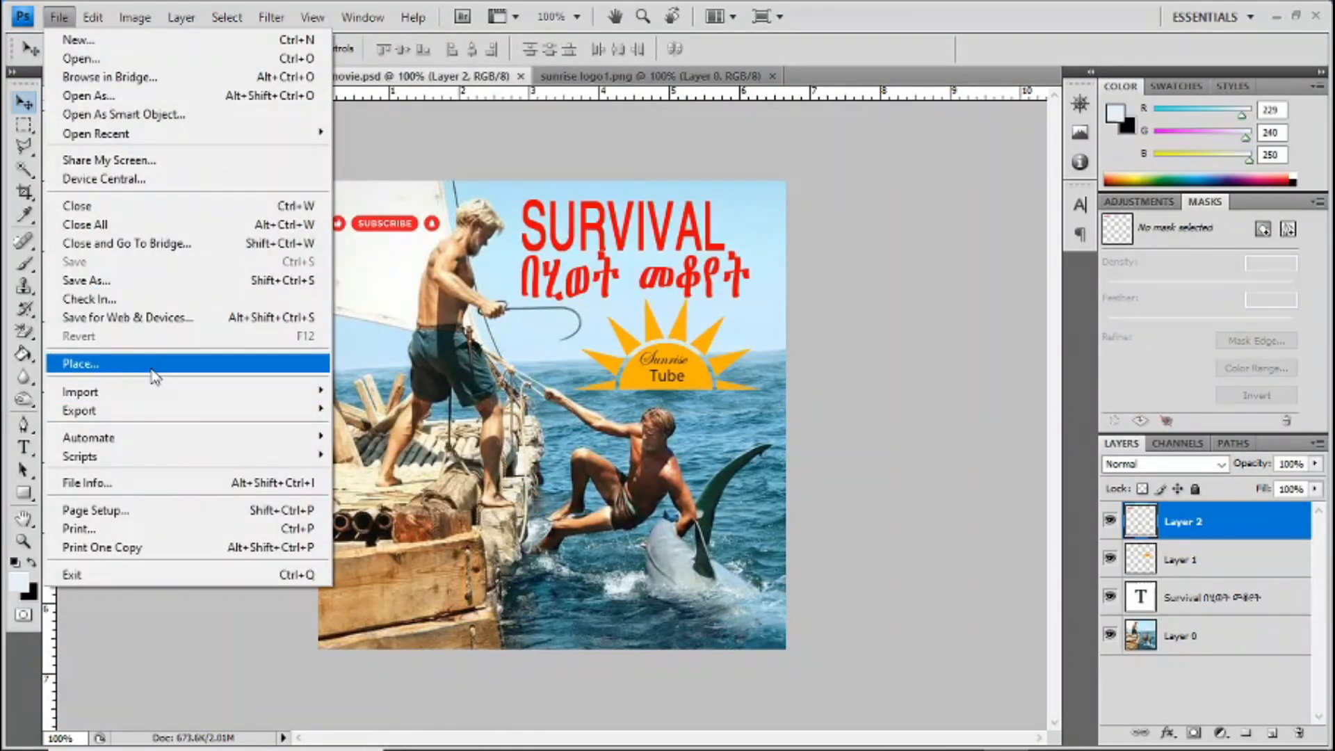
click(162, 281)
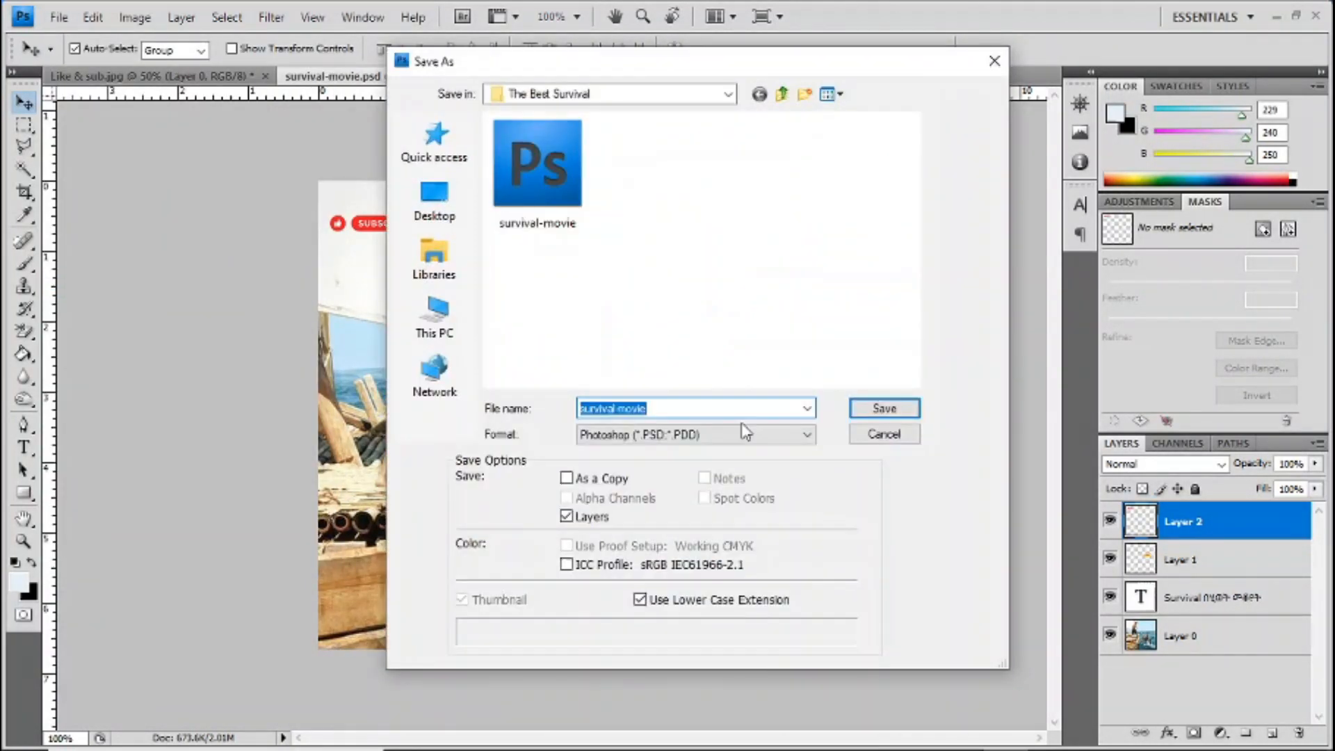
click(692, 434)
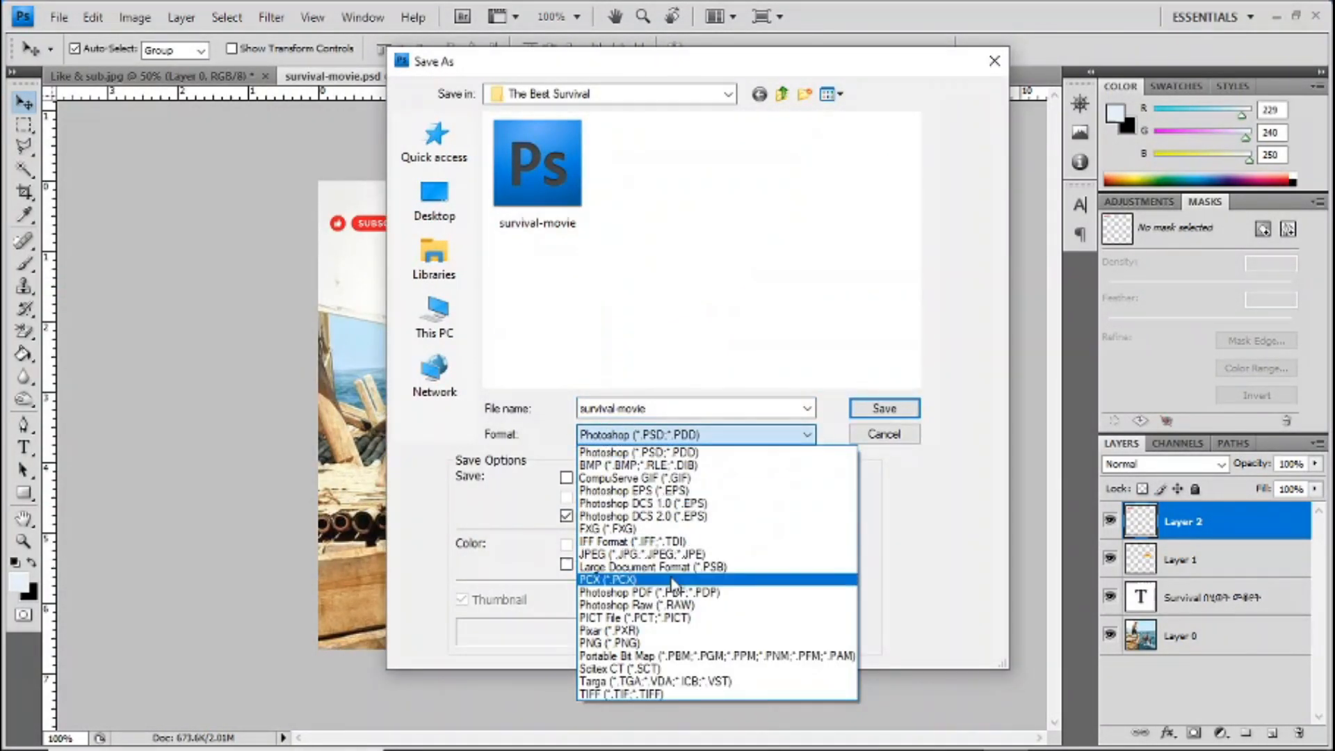
click(688, 554)
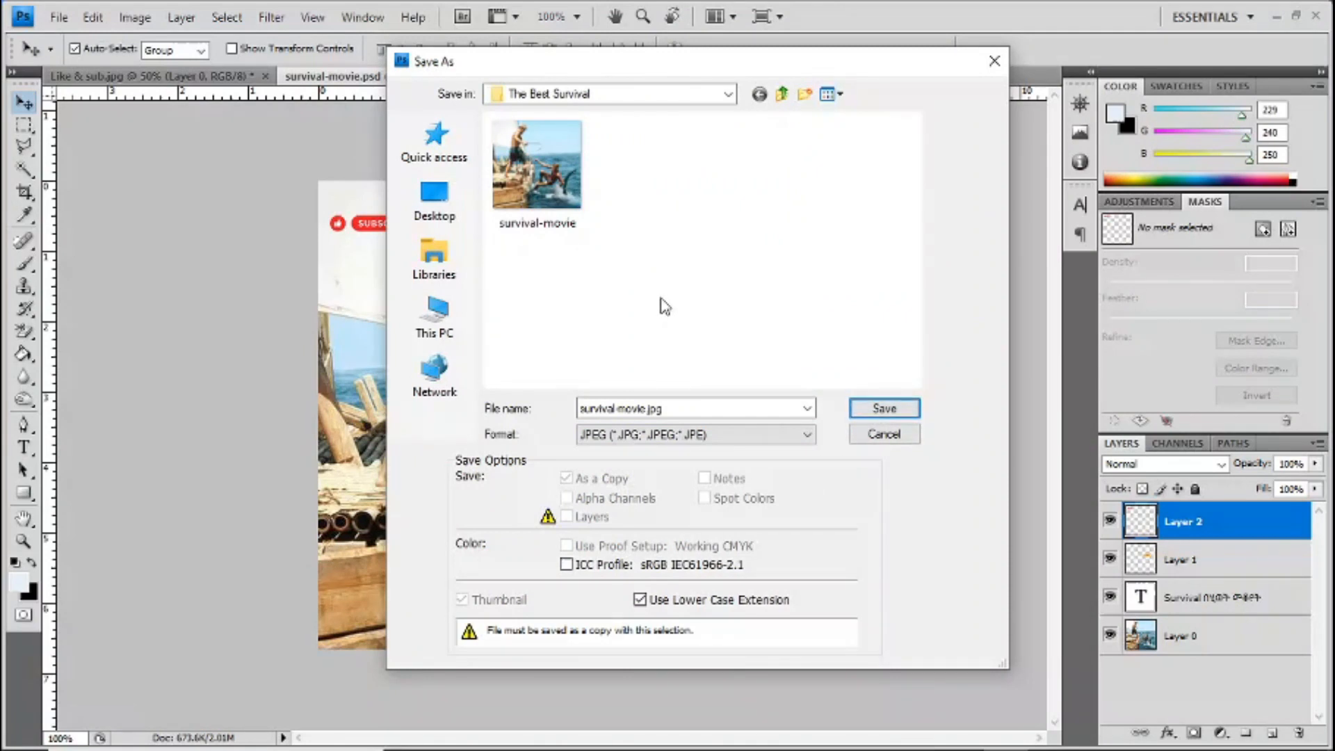
text(Sunr)
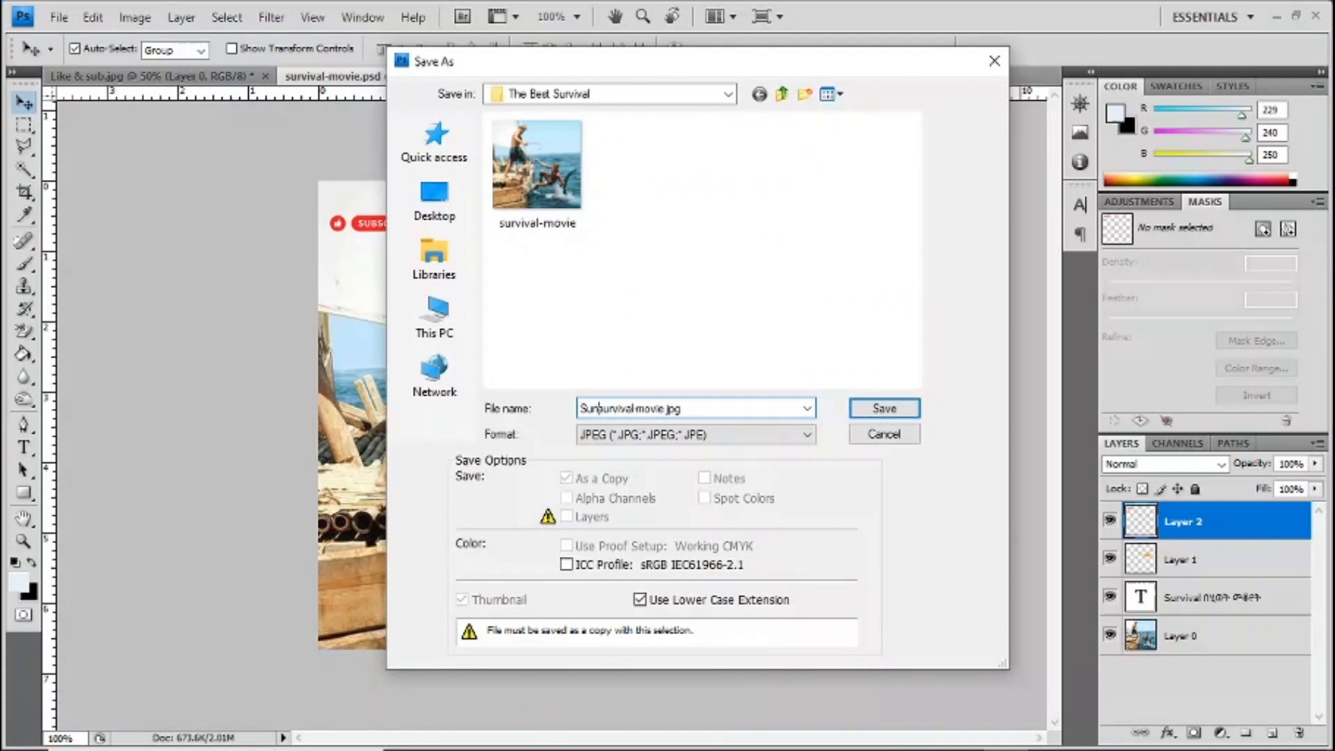
text(ise)
key(Return)
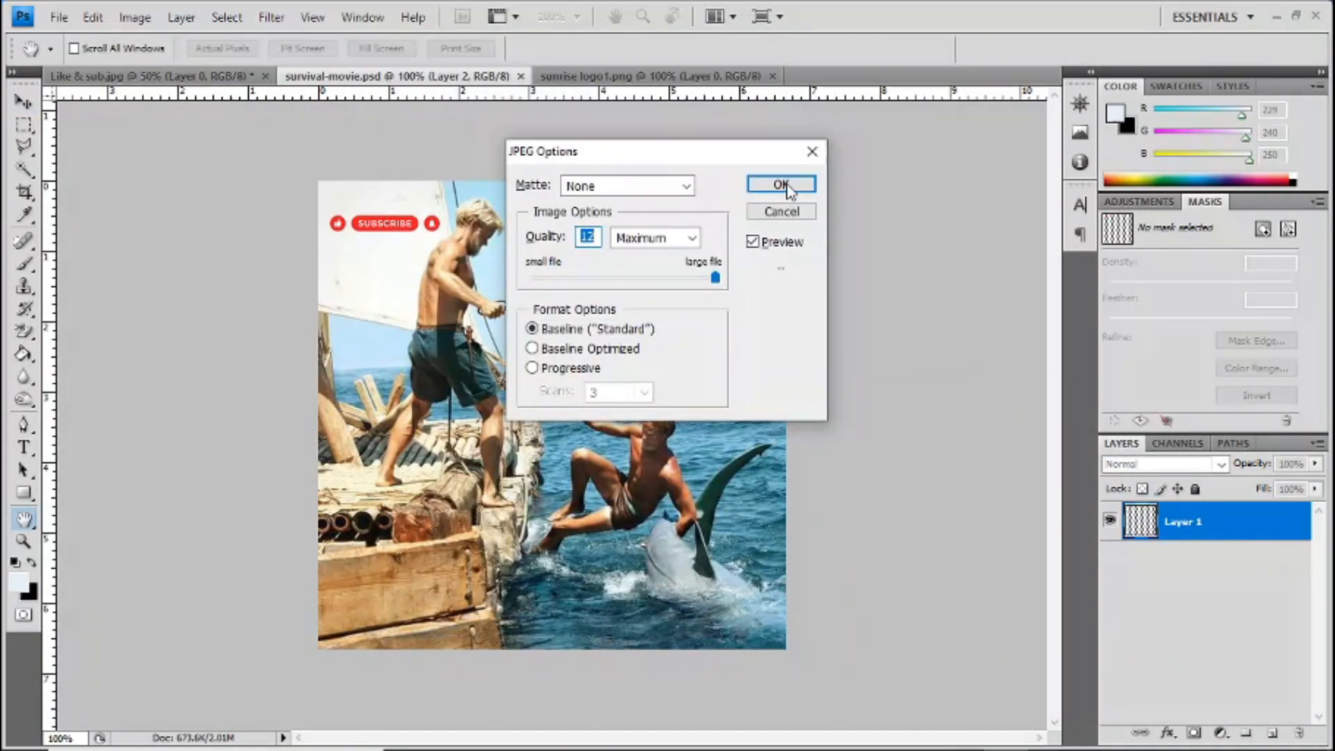
click(772, 185)
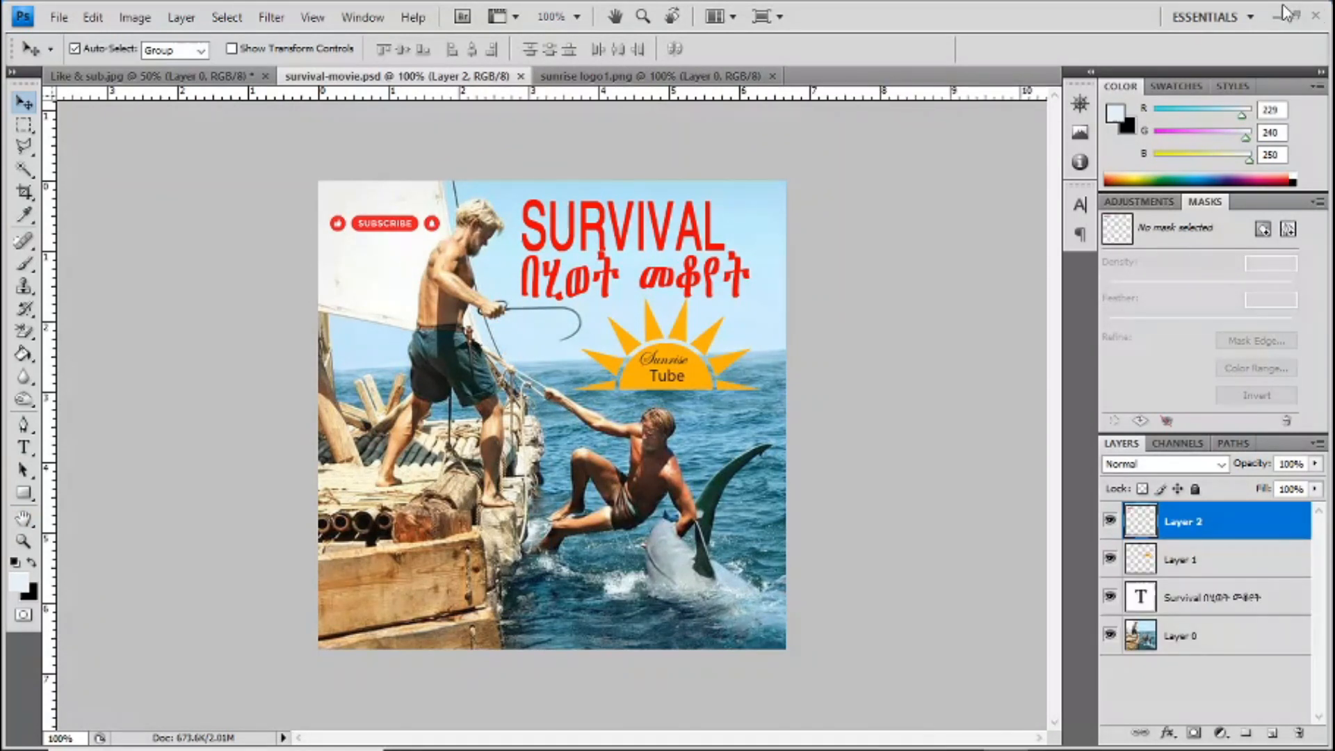